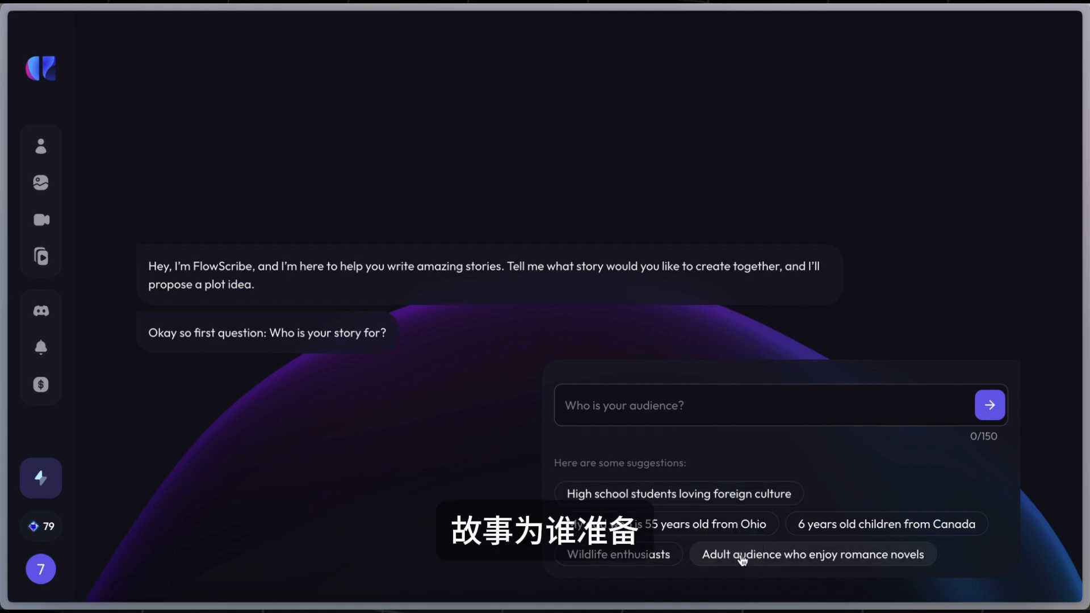
Set the story's audience to "Adult audience who enjoy romance novels" and its goal to "love story"
click(760, 557)
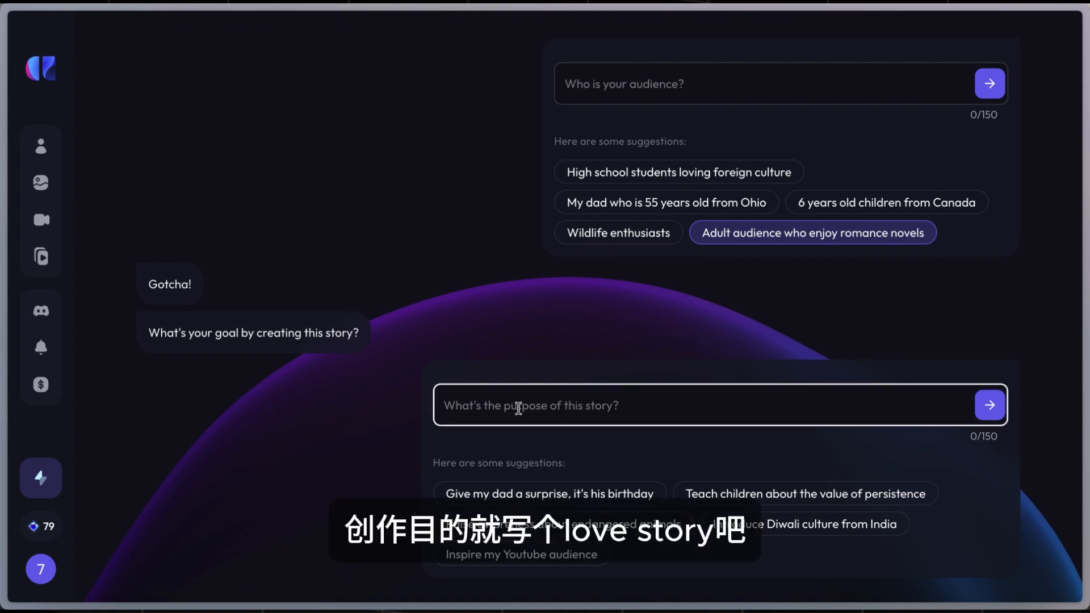
text(love story)
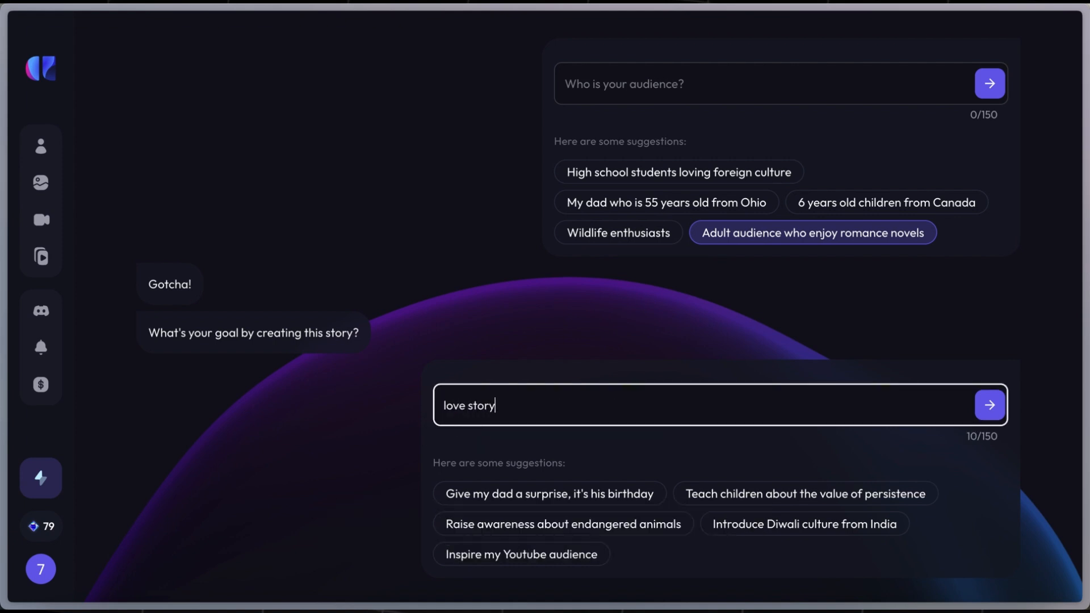
key(Return)
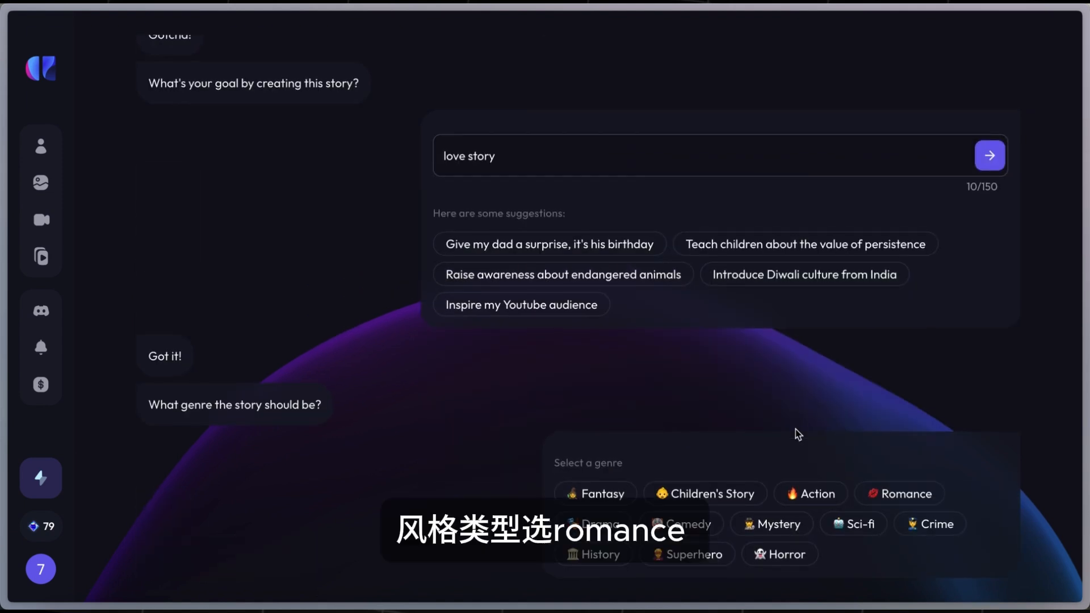
Choose the Romance genre and generate a story outline from the idea "romance love story"
click(897, 498)
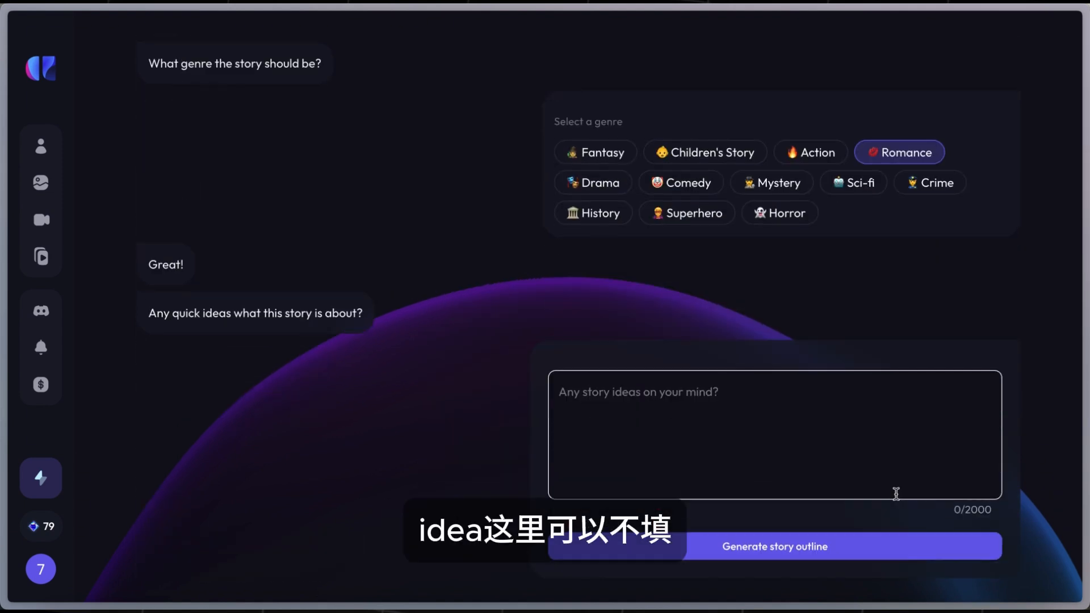
click(692, 429)
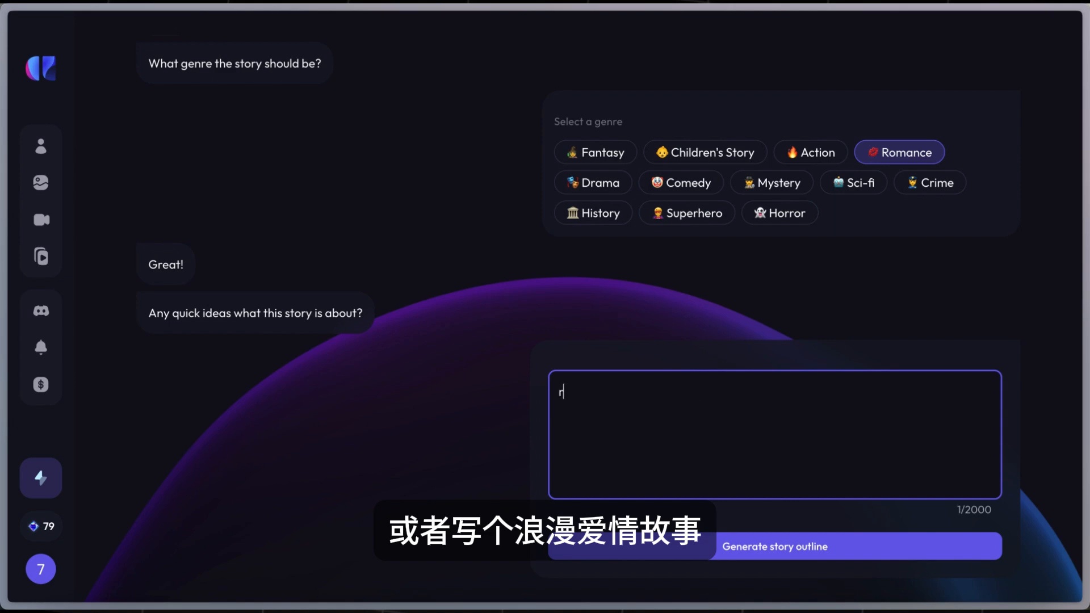
text(romance)
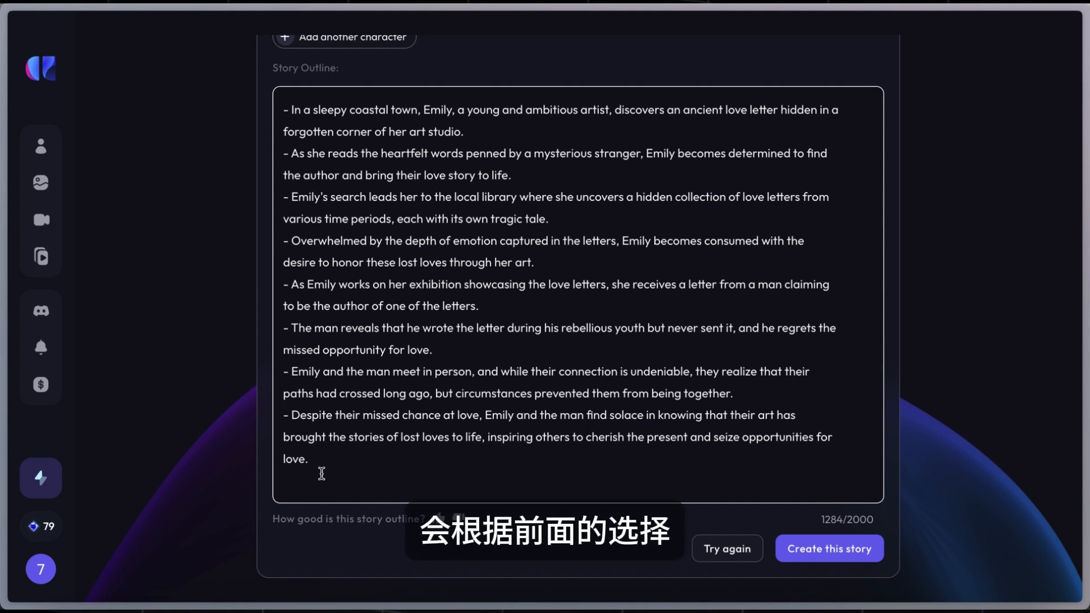
Copy the complete text of the generated story outline
drag(326, 466, 285, 177)
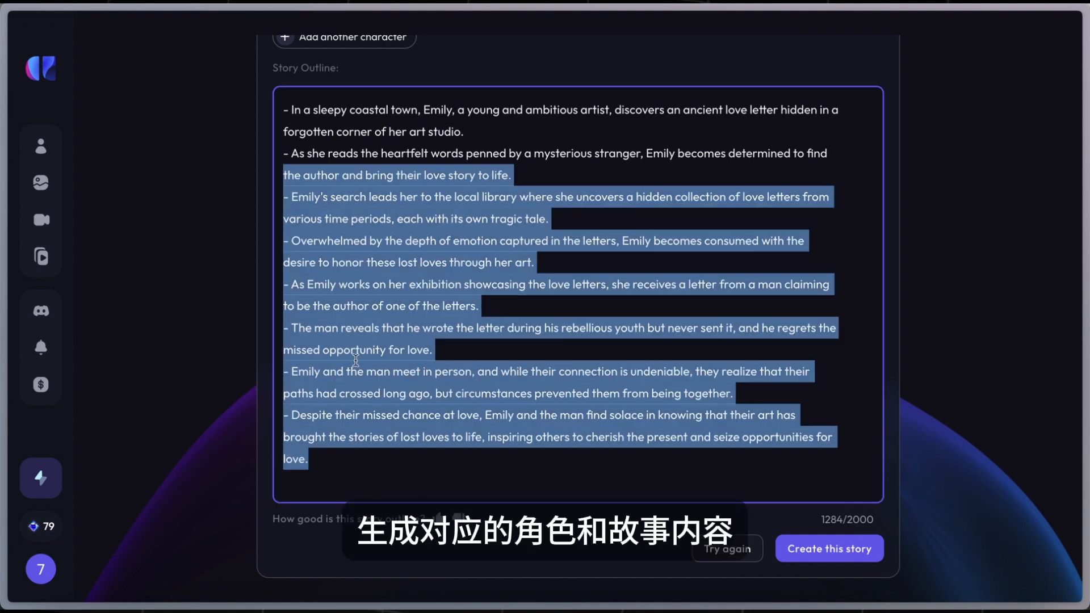
click(356, 360)
drag(334, 465, 296, 81)
key(ctrl+c)
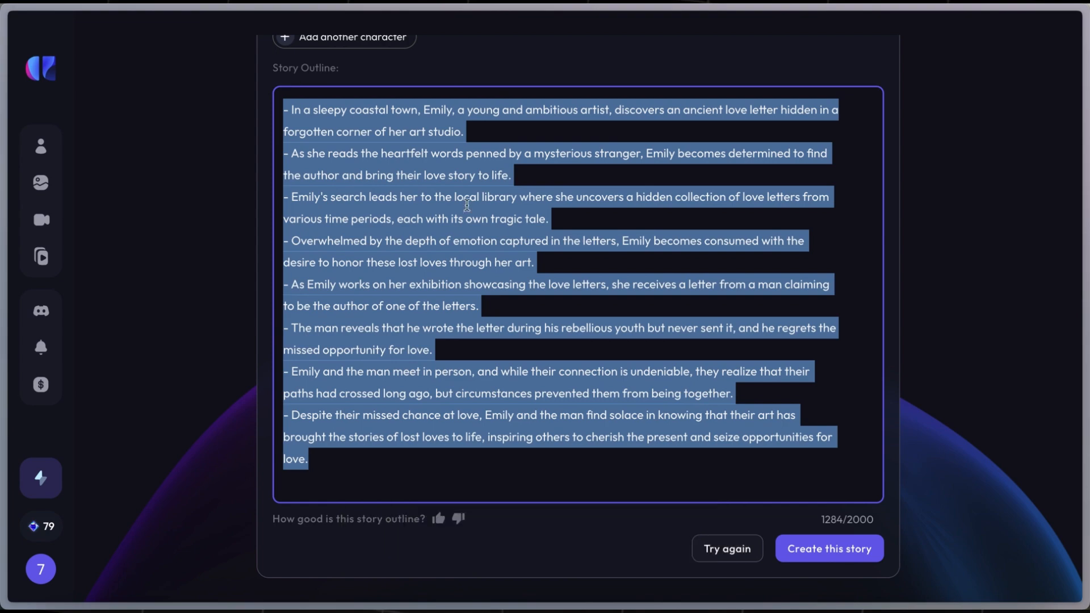
Review the genre, characters and outline, and switch to DeepL to translate the copied outline into Simplified Chinese
click(207, 306)
scroll(208, 307, up, 10)
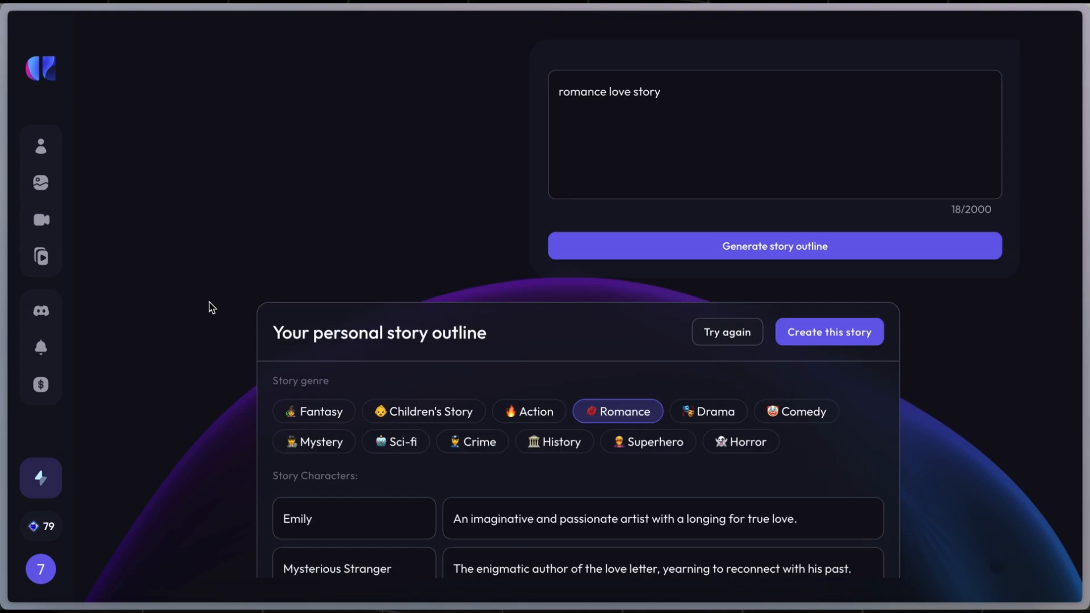
scroll(209, 308, down, 4)
scroll(210, 307, down, 1)
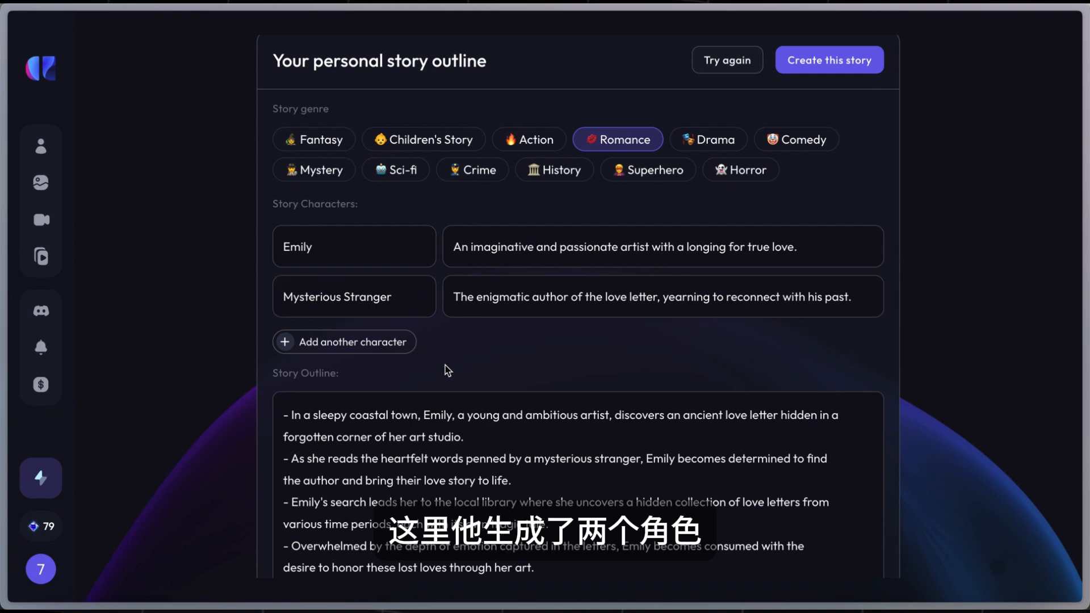
scroll(471, 386, down, 6)
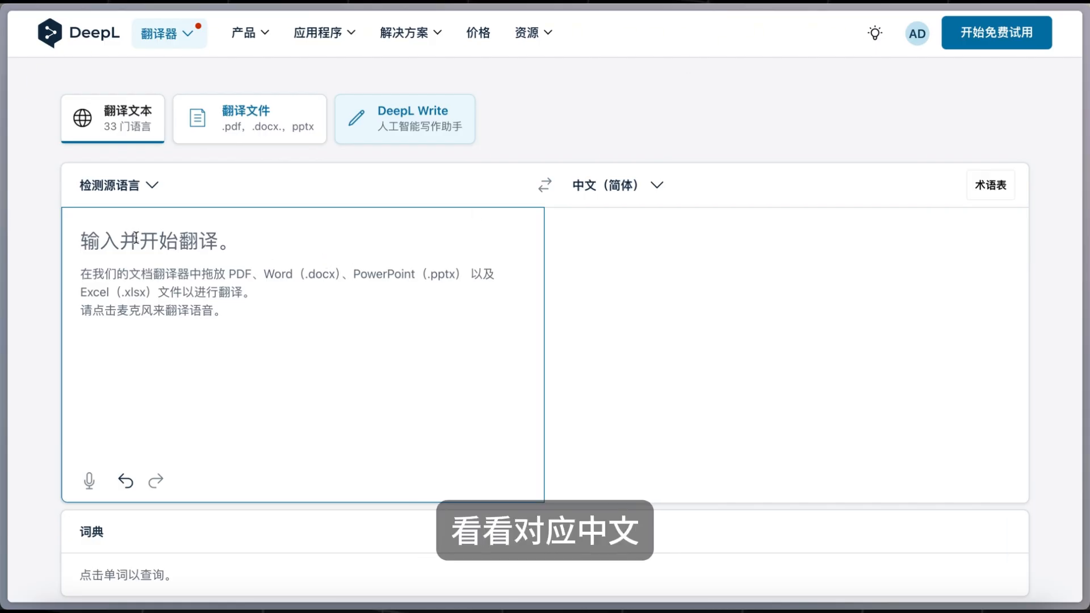
key(ctrl+v)
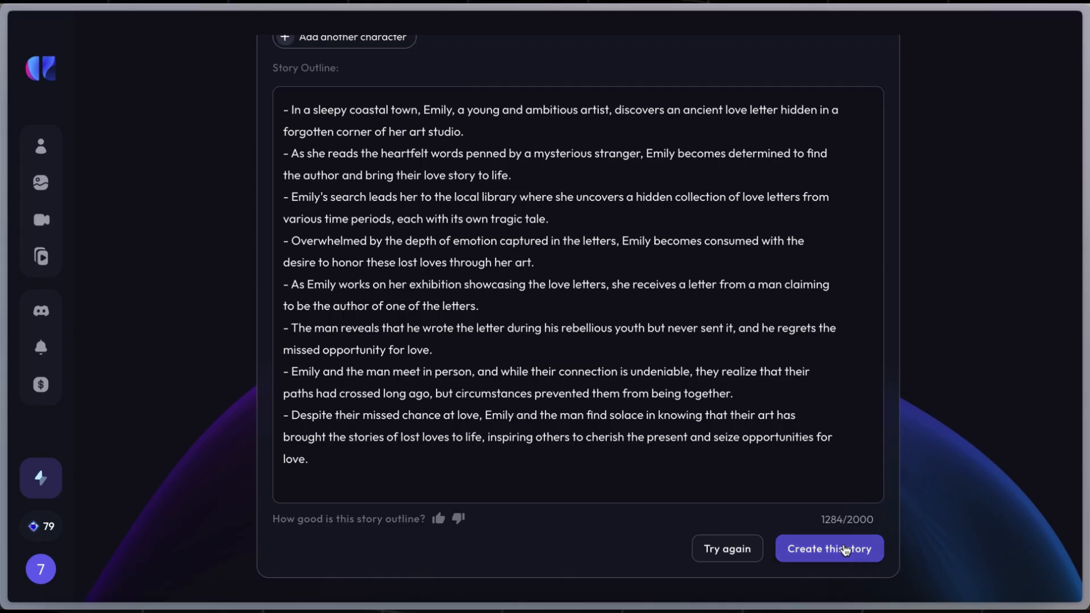
Create the story in horizontal 16:9 format and continue through the visual style and character pages to the storyboard
click(841, 553)
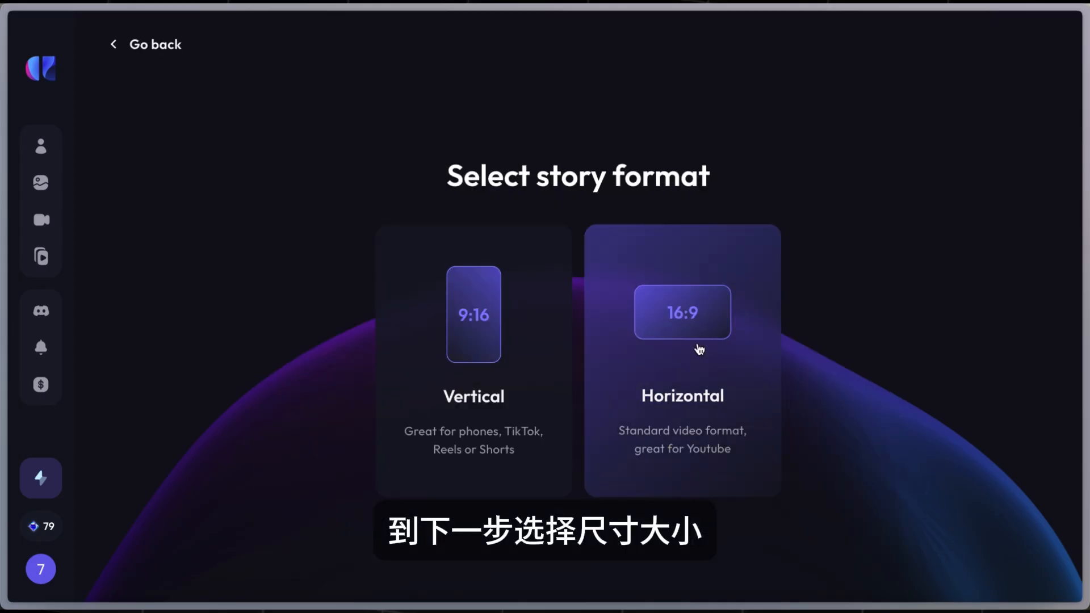
click(680, 331)
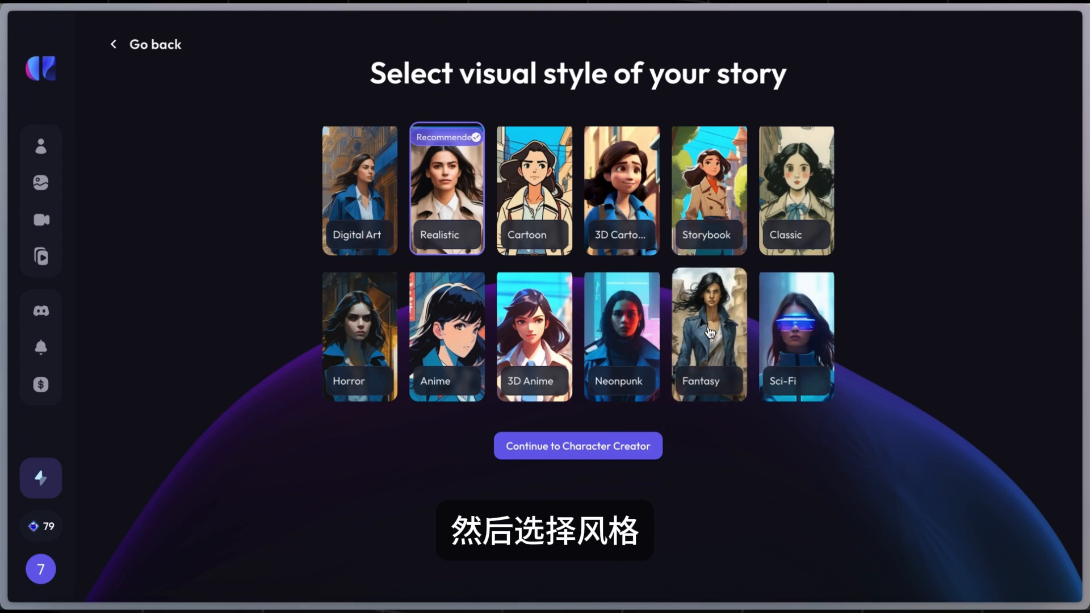
click(580, 449)
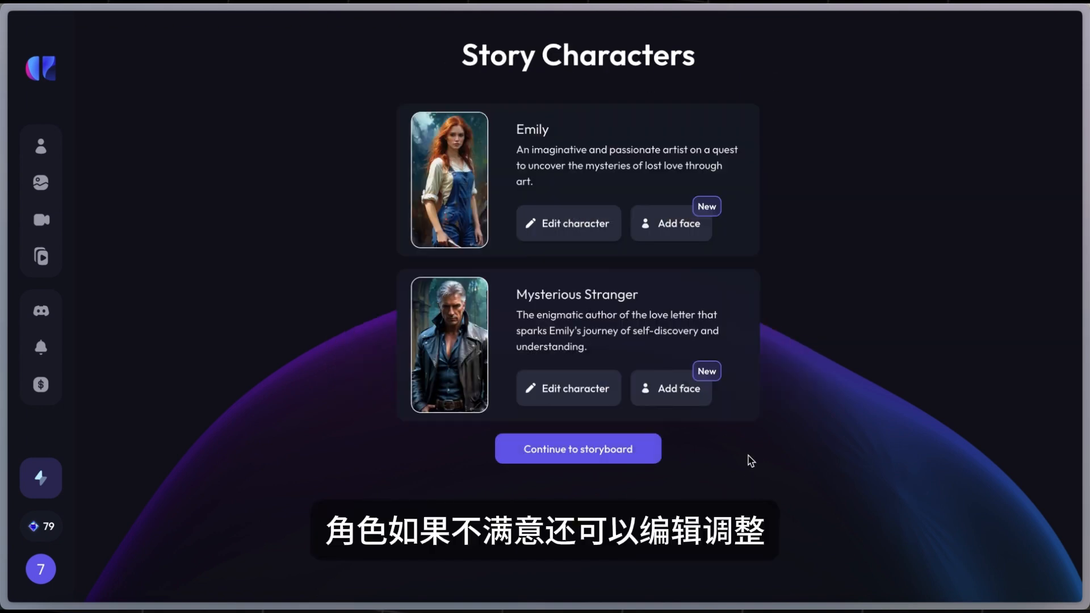
click(630, 453)
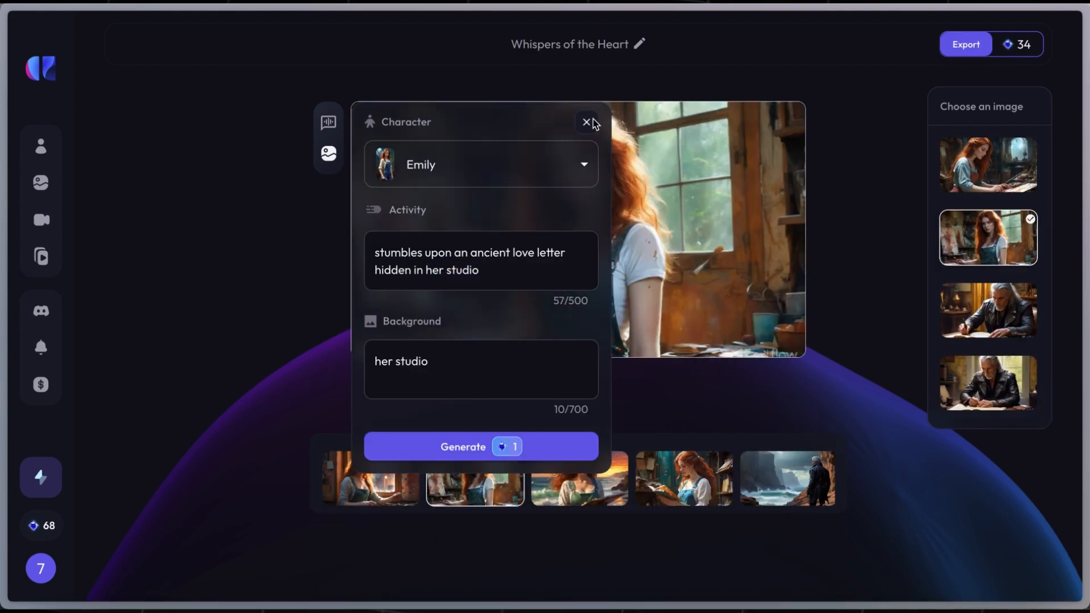
Close the image generation settings and use the first image option for the second storyboard scene
click(587, 122)
click(1006, 168)
click(1008, 244)
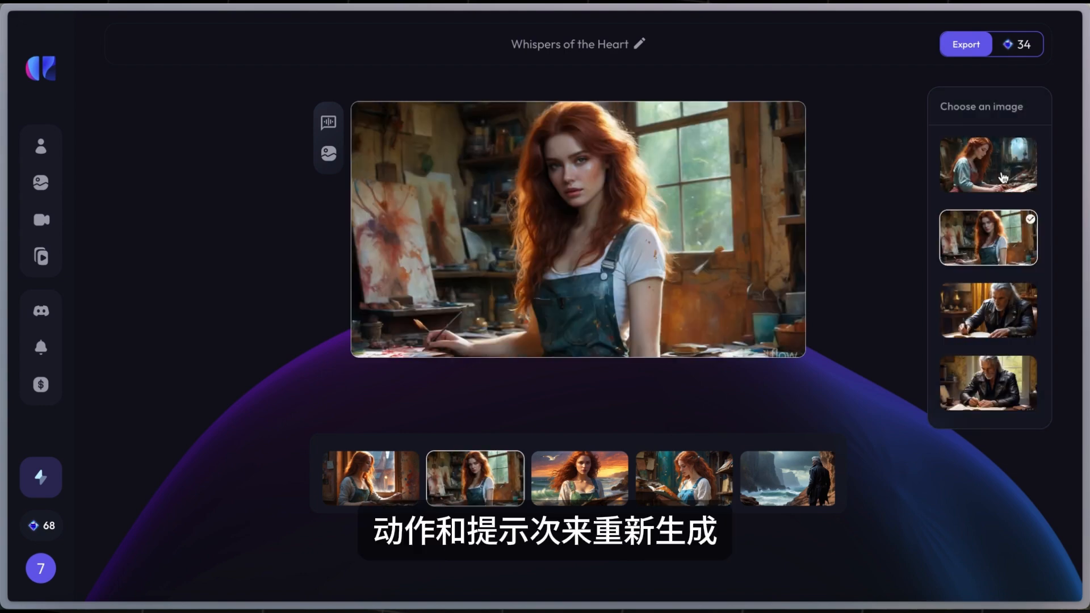
click(1003, 178)
Change the artist's activity in the second scene to "Letter in hand." and generate a new image
click(585, 493)
click(701, 499)
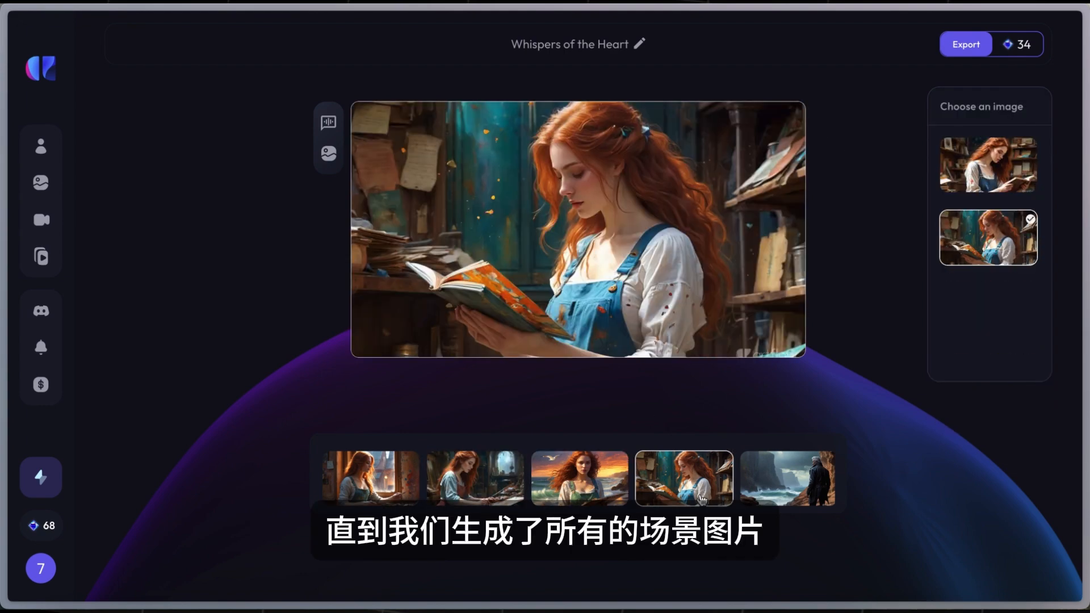
click(772, 497)
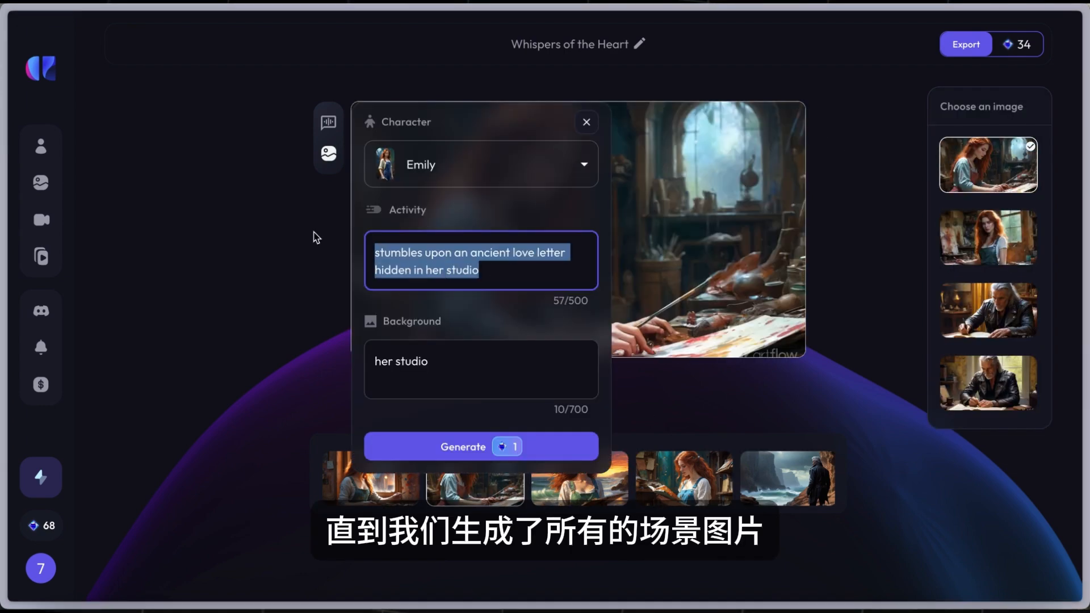
text(Letter in hand.)
click(483, 446)
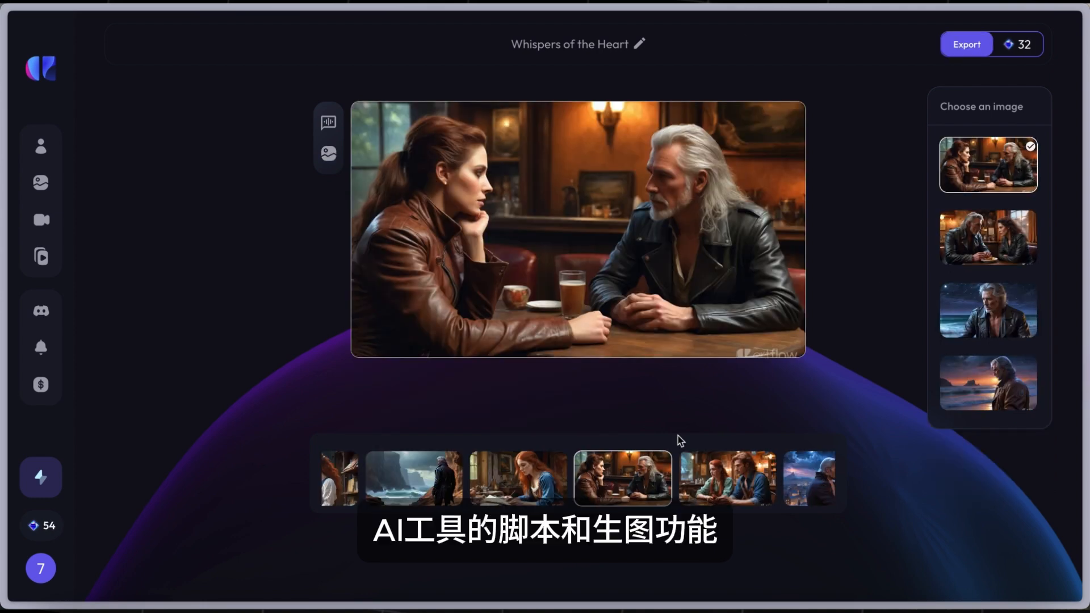
Save the image of the couple talking at the tavern table to the Downloads folder
click(534, 477)
click(999, 161)
click(997, 241)
click(623, 478)
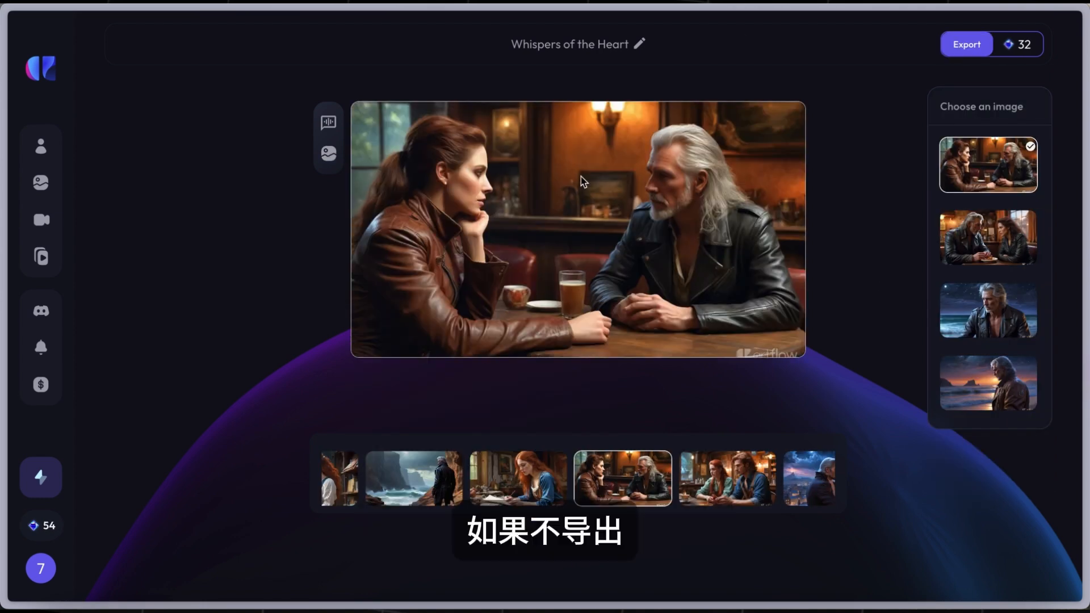
right_click(581, 176)
click(607, 201)
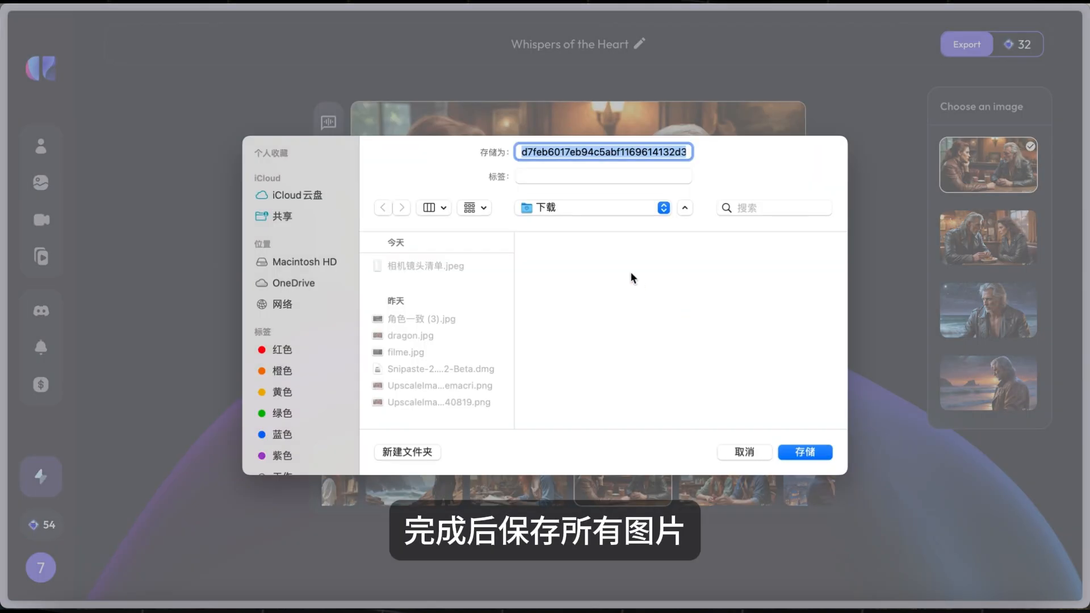
click(805, 452)
click(713, 479)
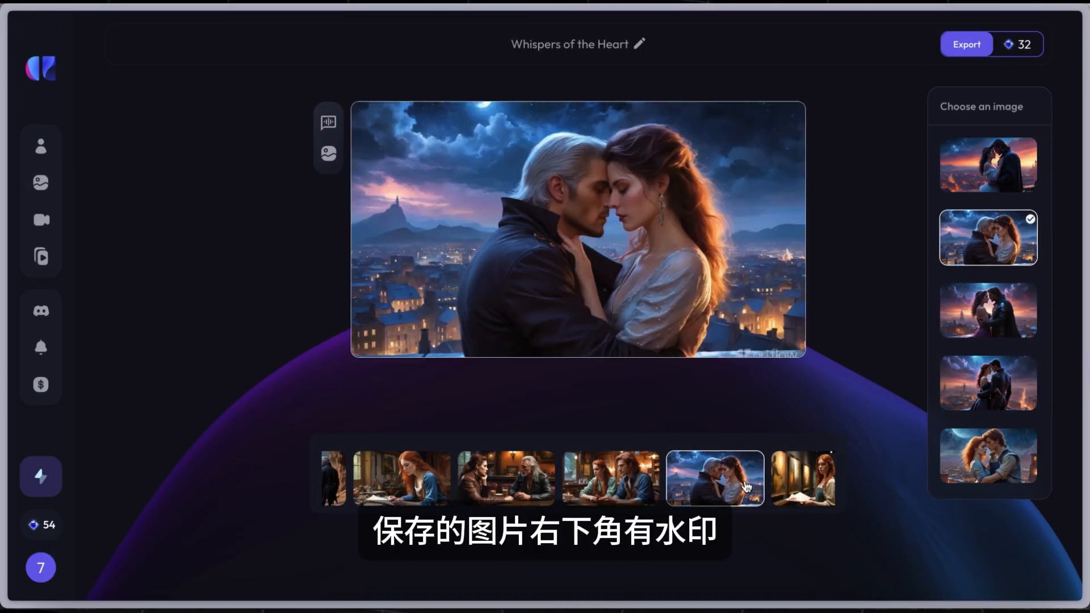
click(792, 488)
click(418, 492)
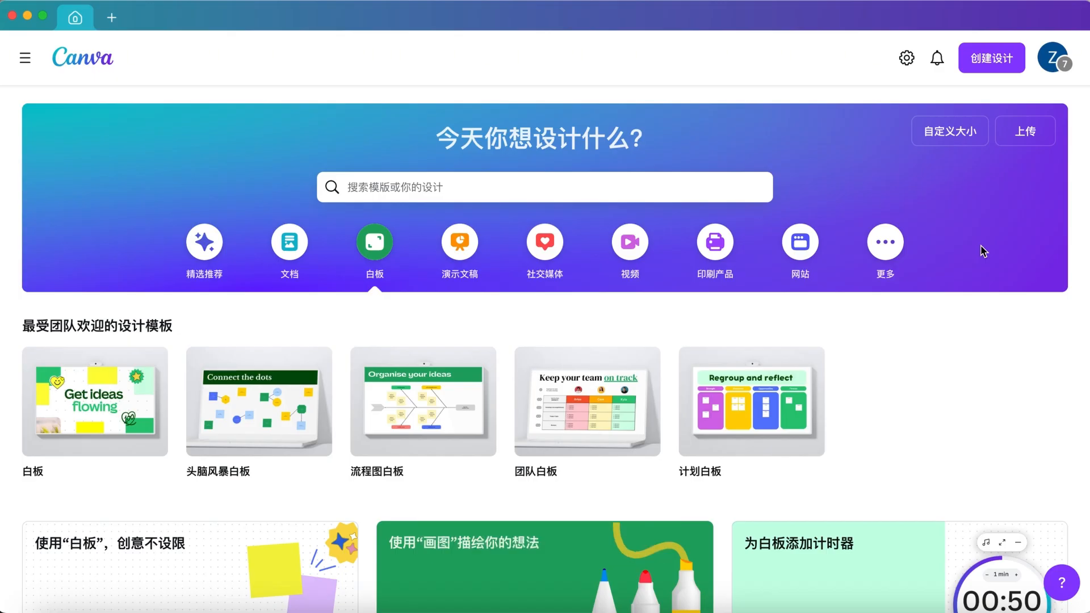
Switch to Canva and upload the scene image 01-1.webp
click(1026, 131)
click(847, 610)
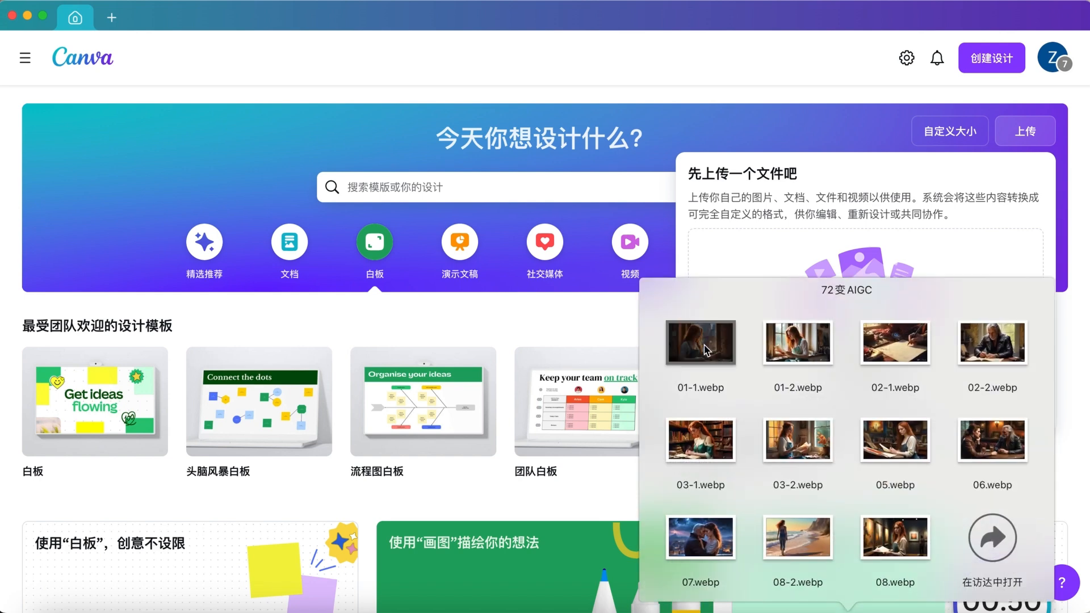
drag(704, 345, 857, 267)
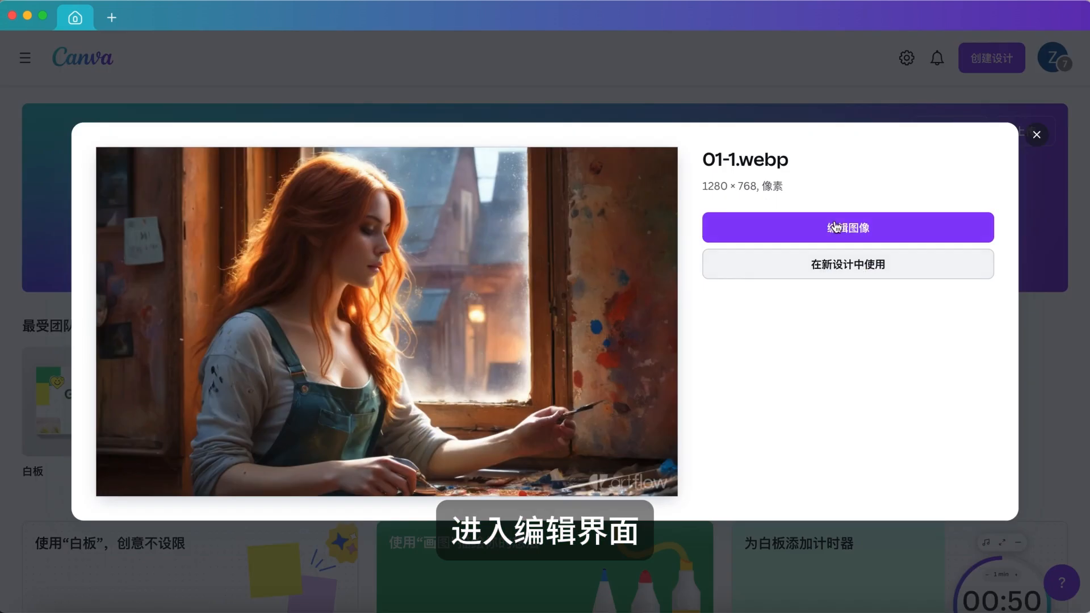
Erase the watermark in the lower-right corner of 01-1.webp with the Magic Eraser brush and save the image
click(840, 226)
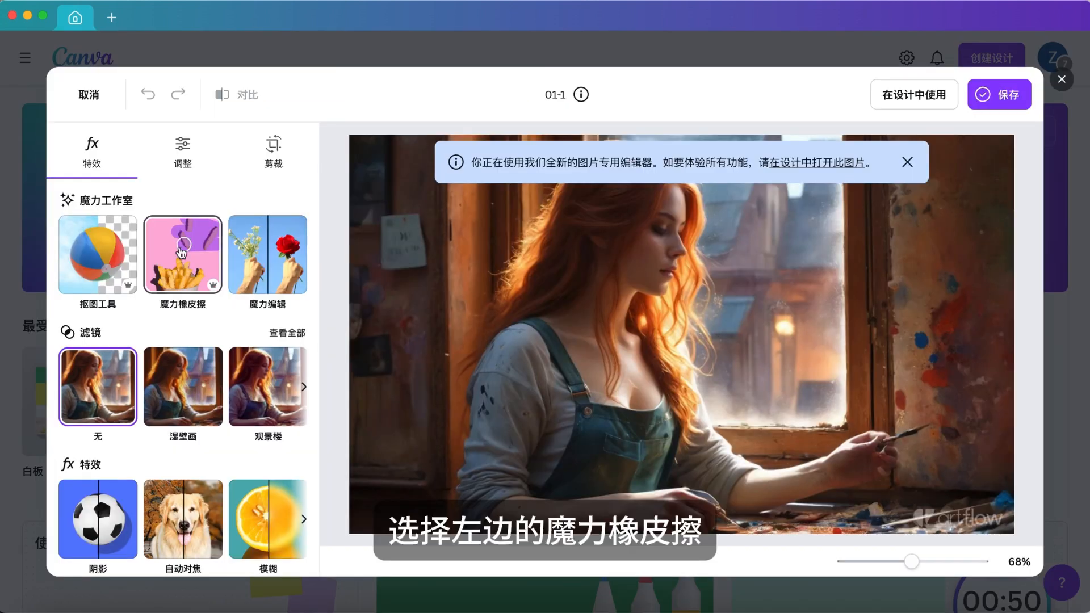
click(181, 252)
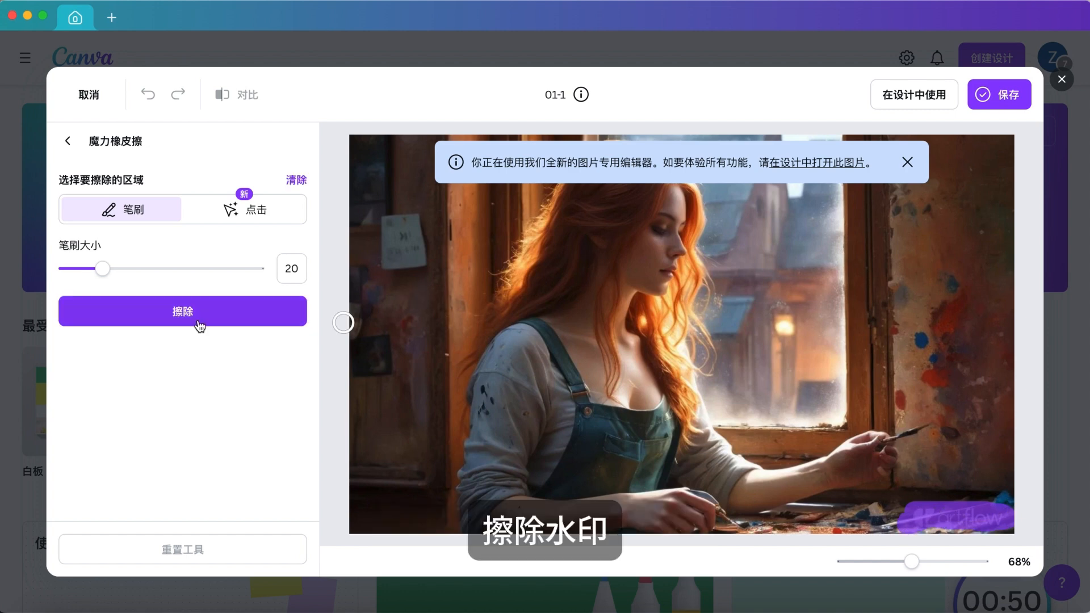
click(196, 315)
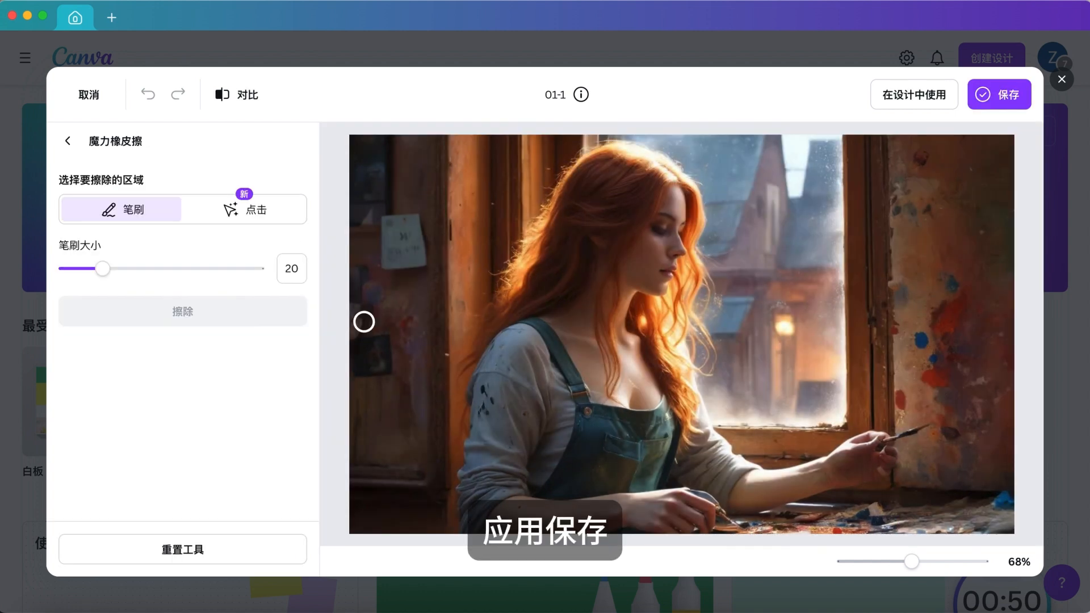
click(999, 94)
click(852, 142)
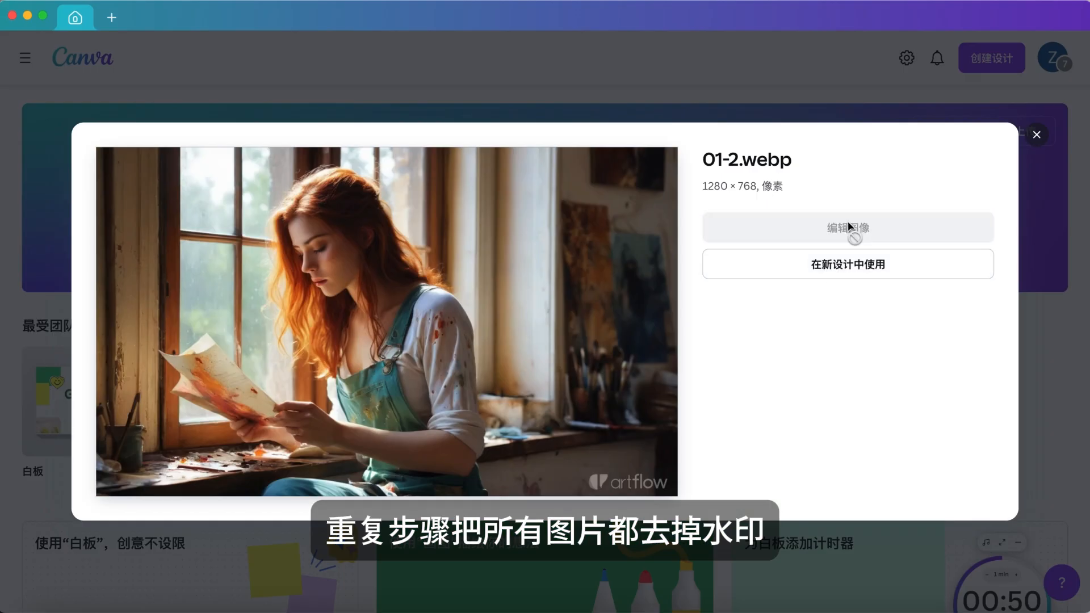
Open 01-2.webp for editing with the Magic Eraser
click(850, 228)
click(189, 244)
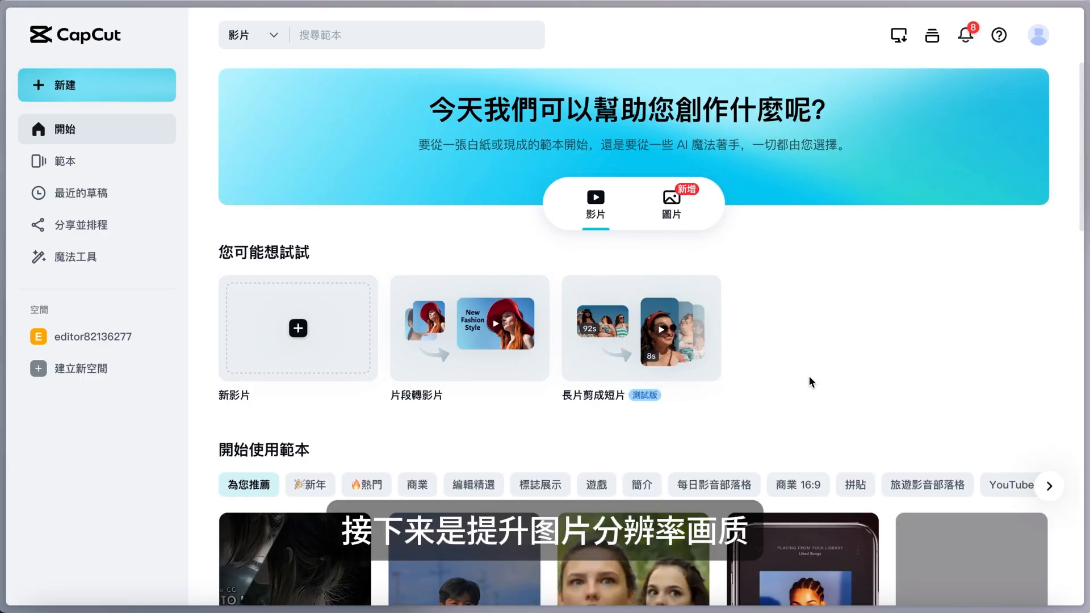
Switch to CapCut and open the image quality enhancer (影像畫質提升器) among its magic tools
click(677, 221)
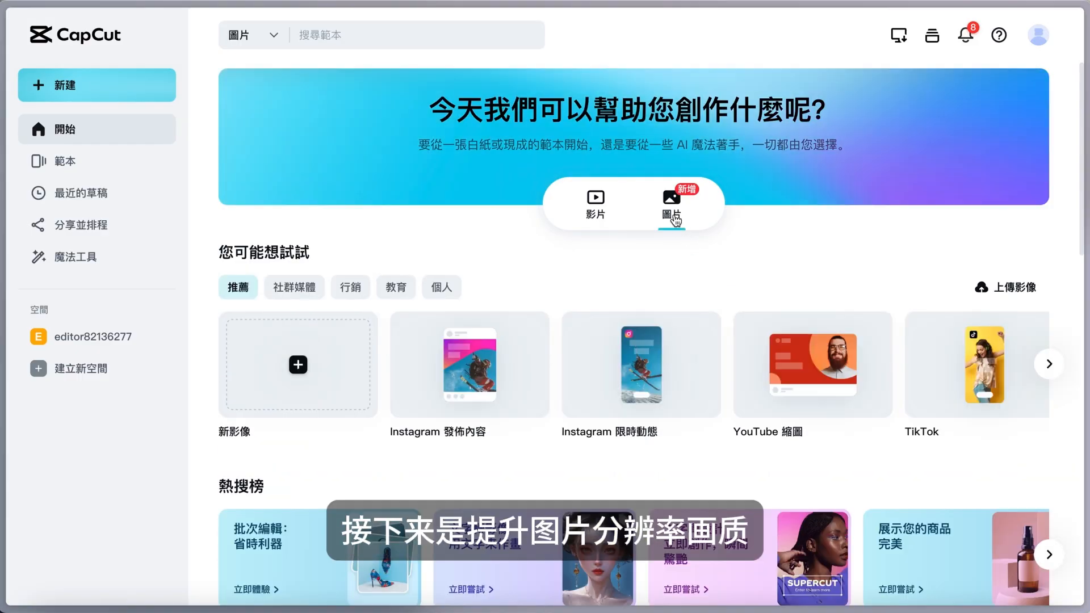
scroll(697, 330, down, 5)
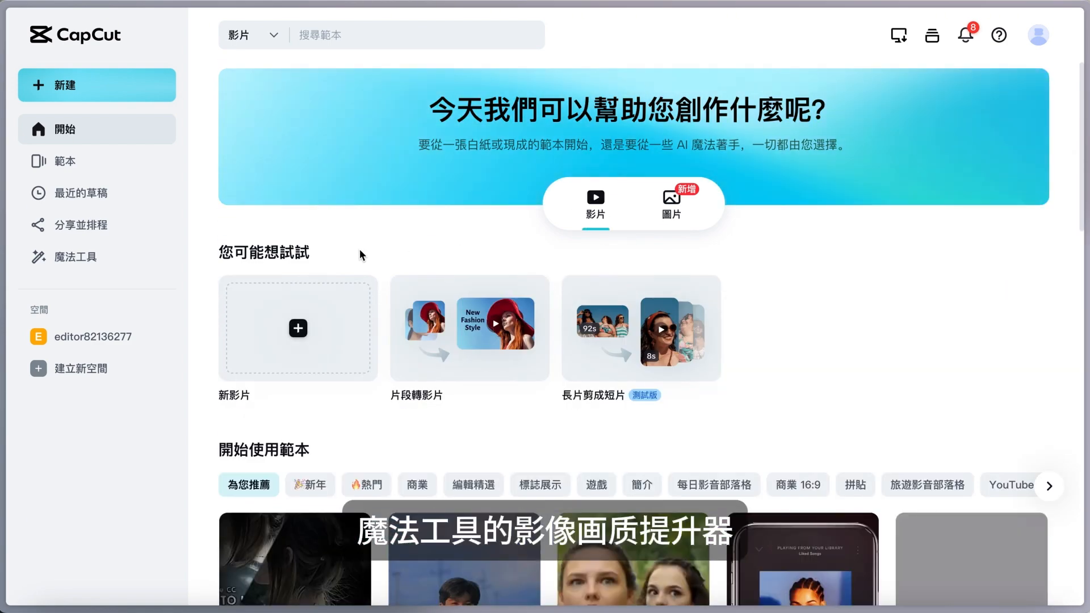
click(80, 263)
click(944, 265)
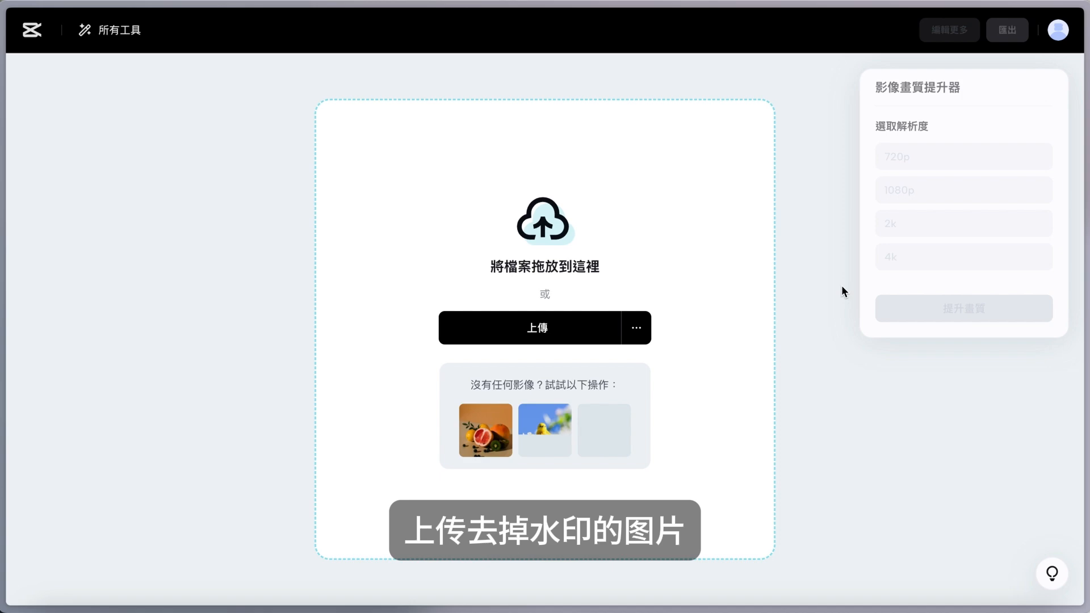
Upload 01-1.jpg from the JPG folder and enhance its quality at 2k resolution
click(847, 607)
click(723, 563)
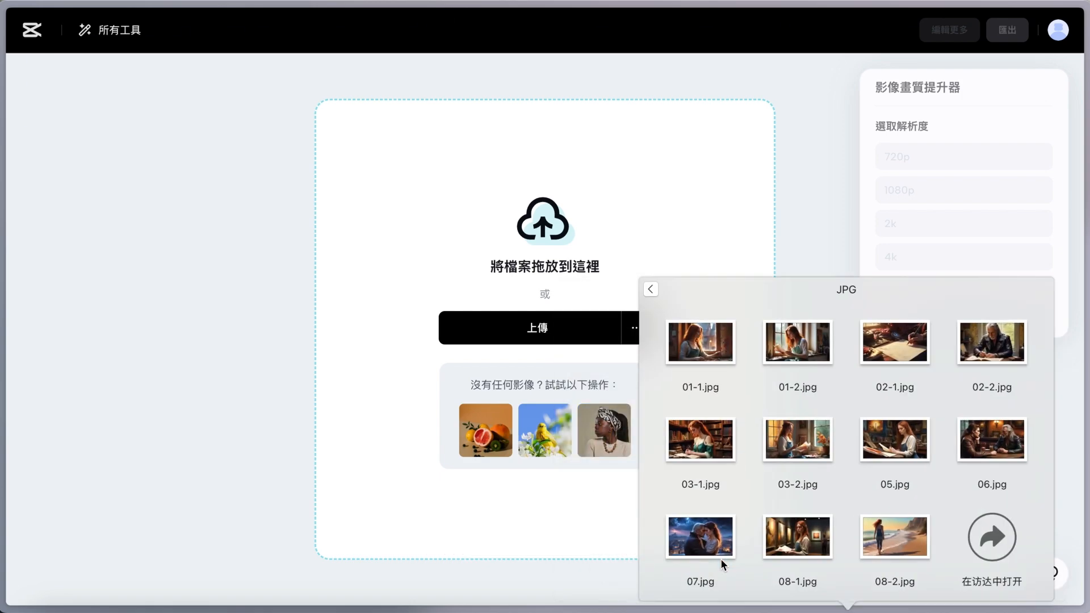
drag(711, 353, 571, 286)
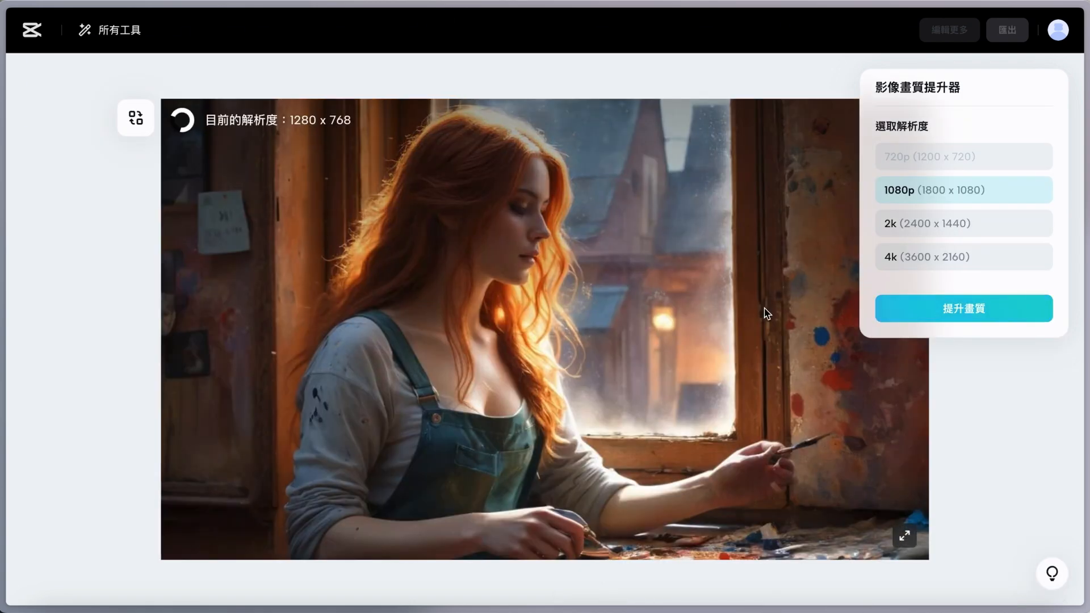
click(905, 226)
click(981, 315)
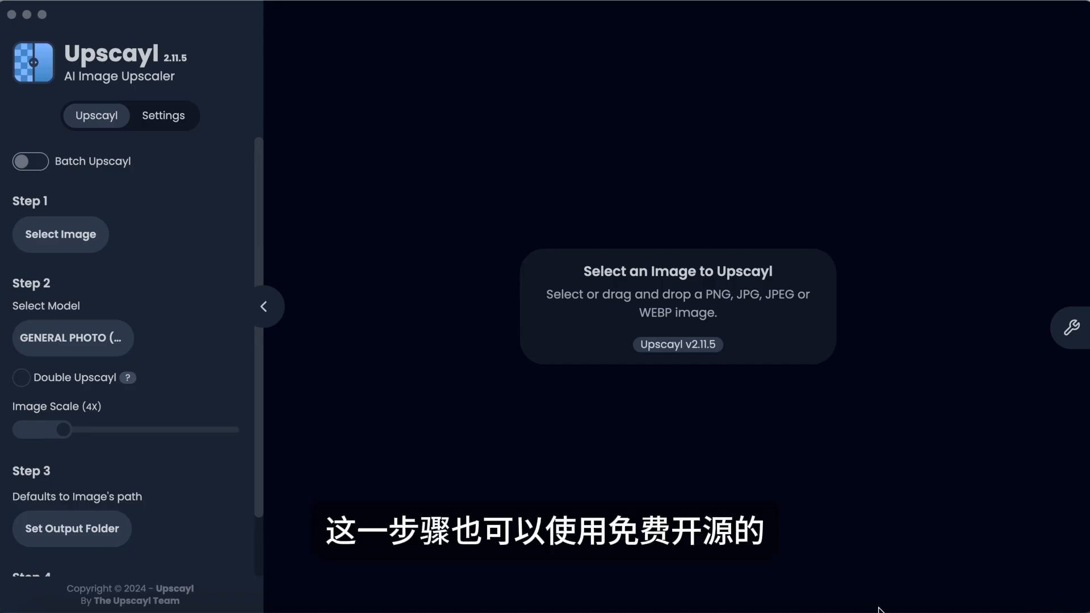
Switch to Upscayl and load 01-1.jpg from the JPG folder
click(887, 609)
click(801, 562)
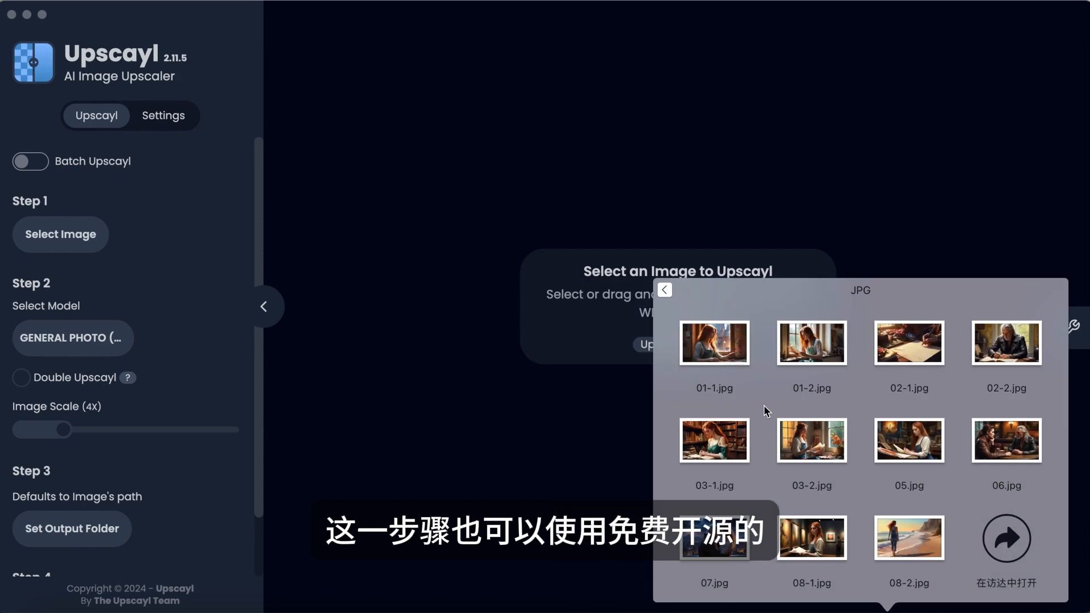
drag(722, 352, 636, 335)
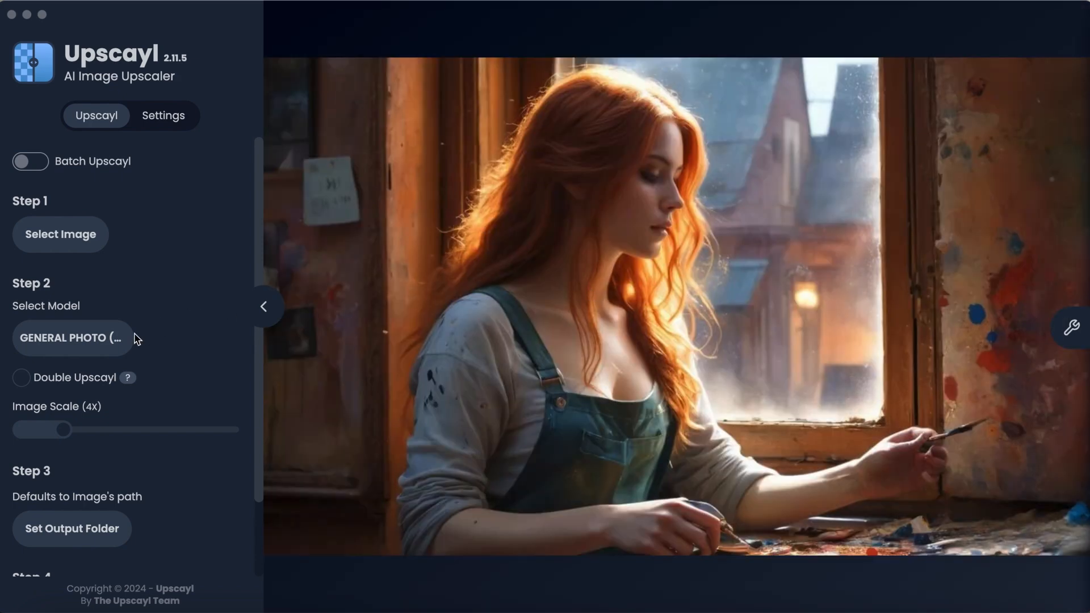
Select the General Photo (Fast Real-ESRGAN) model and upscale the image at 4X scale
click(107, 337)
click(114, 414)
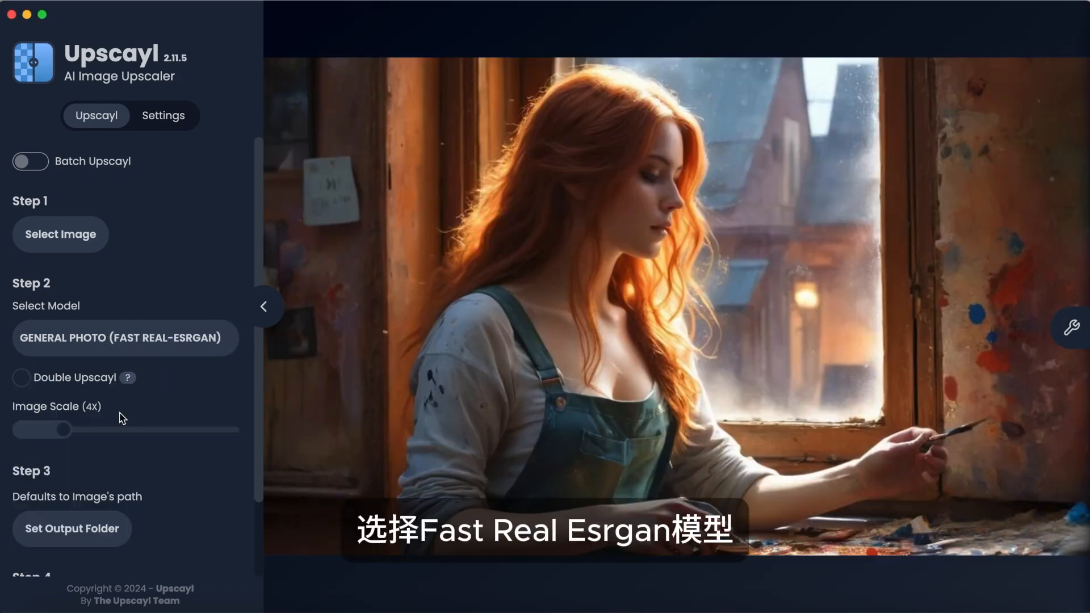
scroll(182, 477, down, 3)
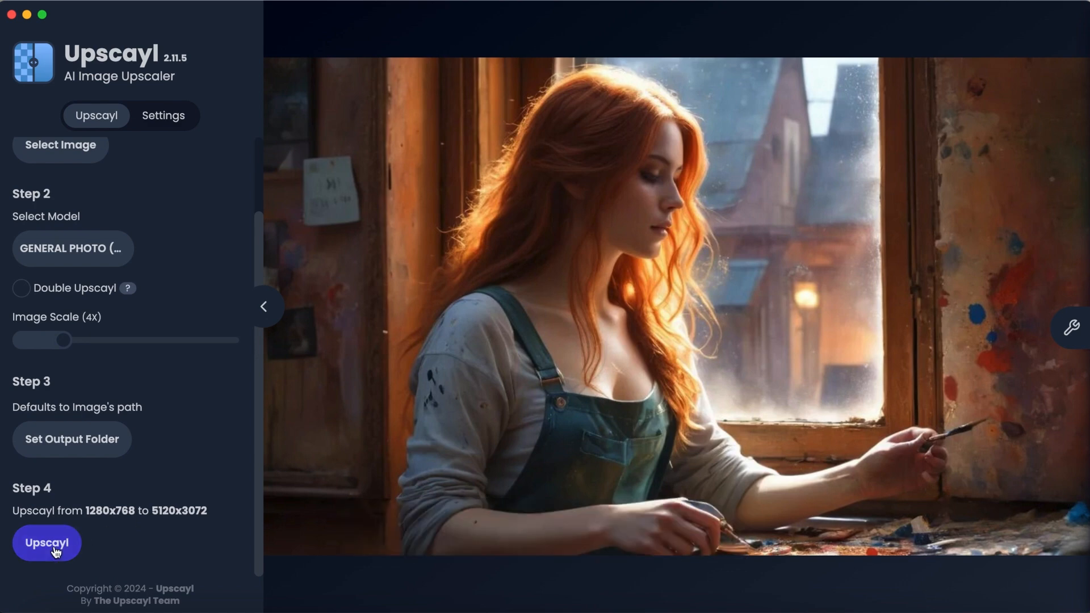
click(48, 544)
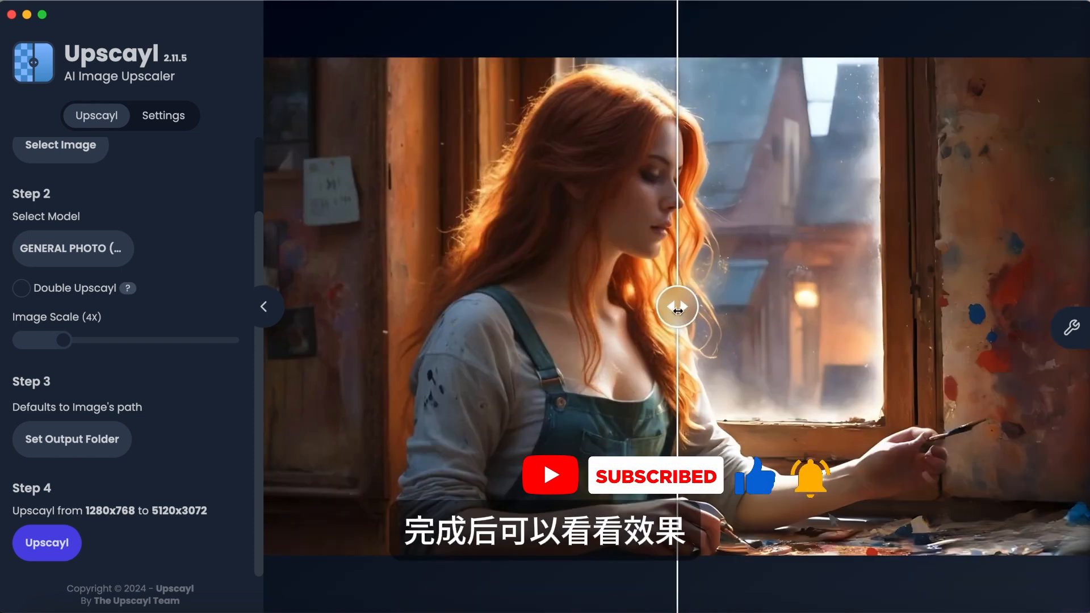
Compare the original image with the upscaled version and open the folder holding the output
drag(677, 309, 373, 337)
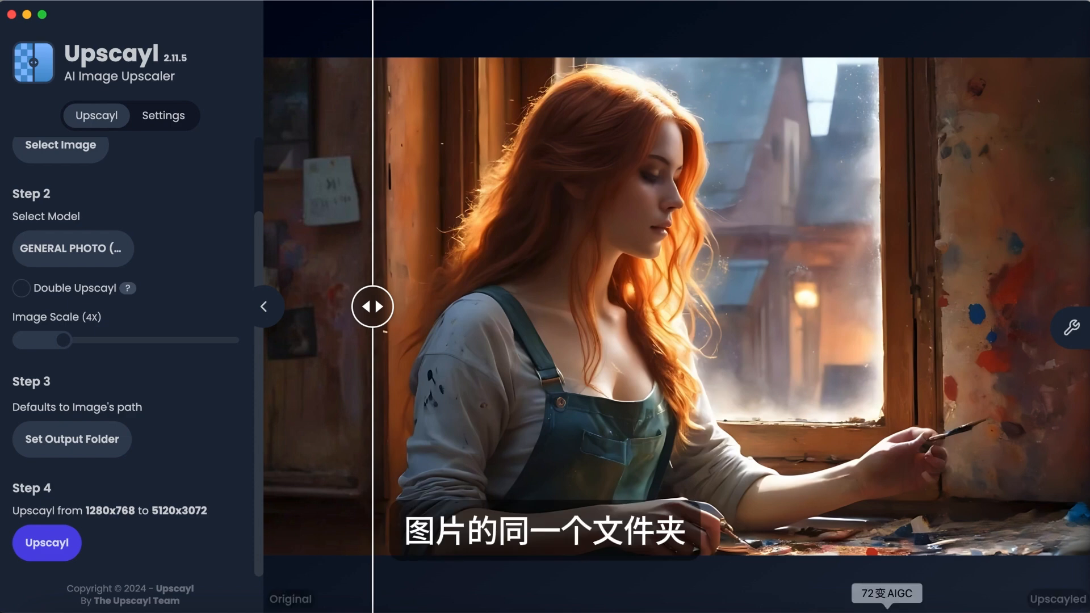
click(887, 608)
click(801, 551)
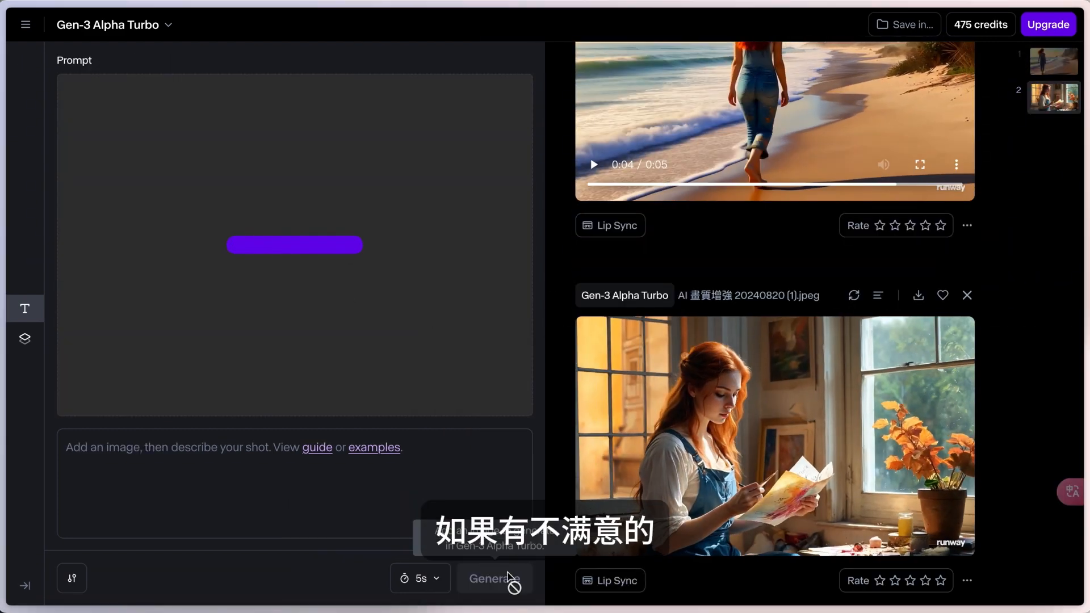
Switch to Runway and generate 5s videos from the upscaled scene images with Gen-3 Alpha Turbo
drag(789, 403, 401, 294)
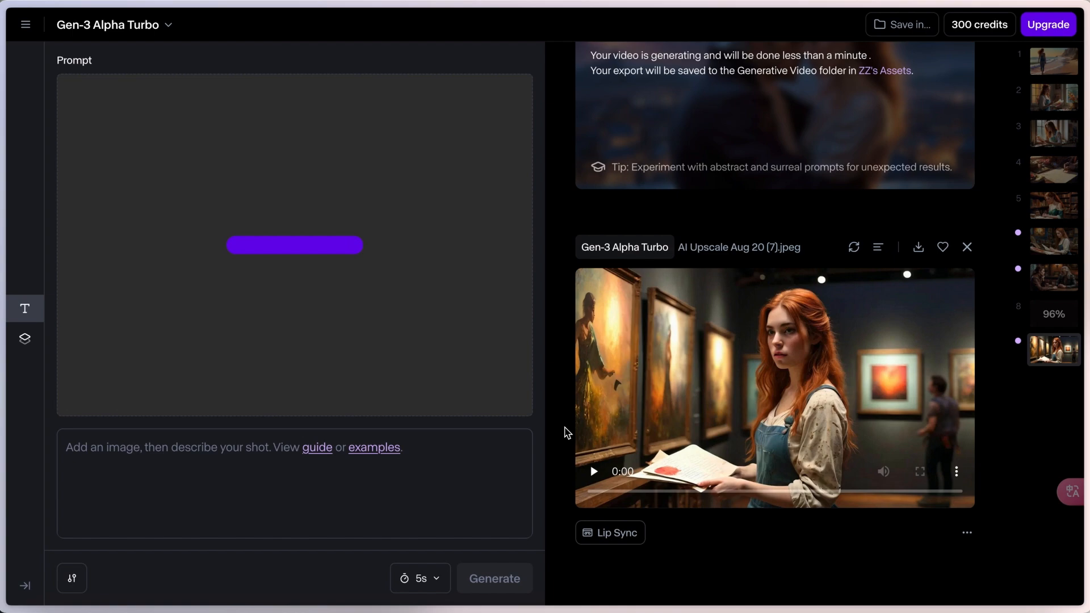
click(495, 579)
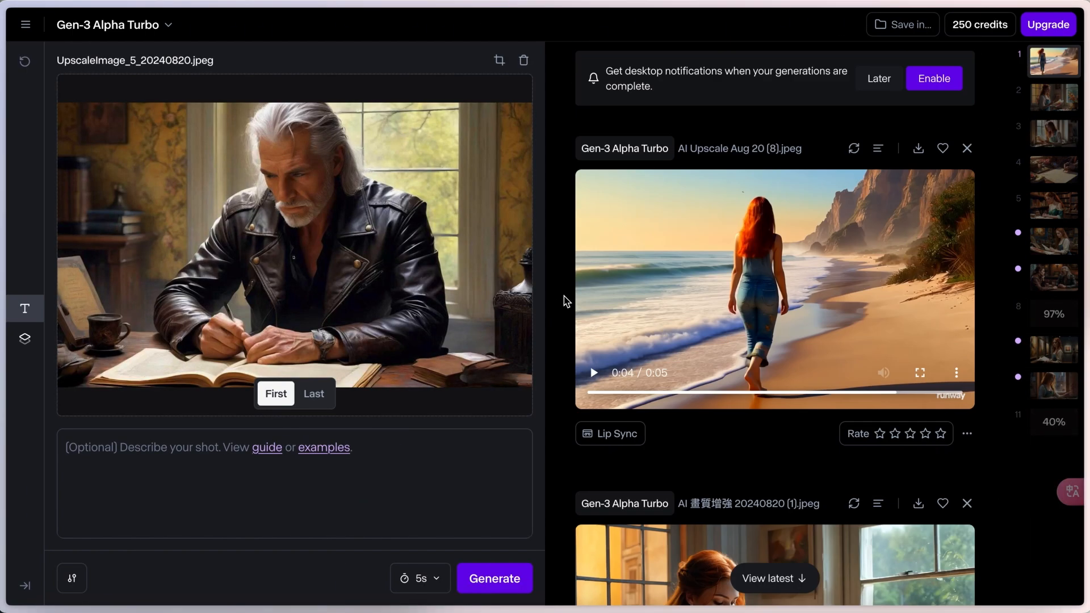
Download the generated scene videos one after another, starting with AI Upscale Aug 20 (8).jpeg
scroll(918, 148, down, 1)
click(918, 98)
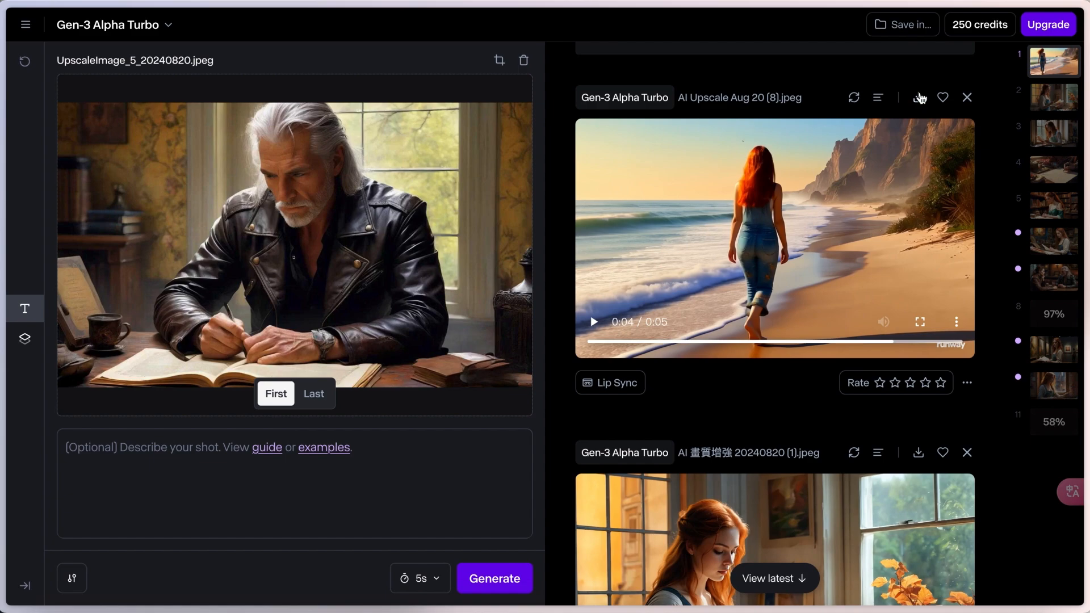
scroll(919, 171, down, 8)
click(918, 259)
click(918, 324)
scroll(920, 326, down, 6)
click(919, 323)
scroll(922, 400, down, 5)
scroll(922, 400, down, 8)
click(918, 219)
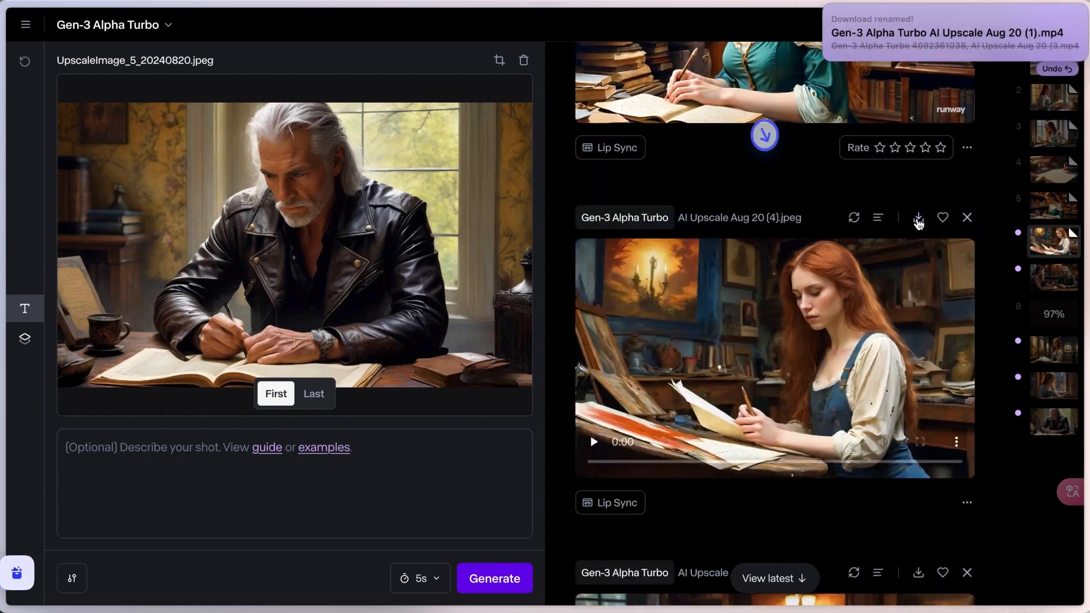
scroll(918, 220, down, 6)
click(918, 185)
scroll(918, 188, down, 9)
click(919, 323)
scroll(919, 321, down, 9)
click(919, 98)
scroll(919, 171, down, 4)
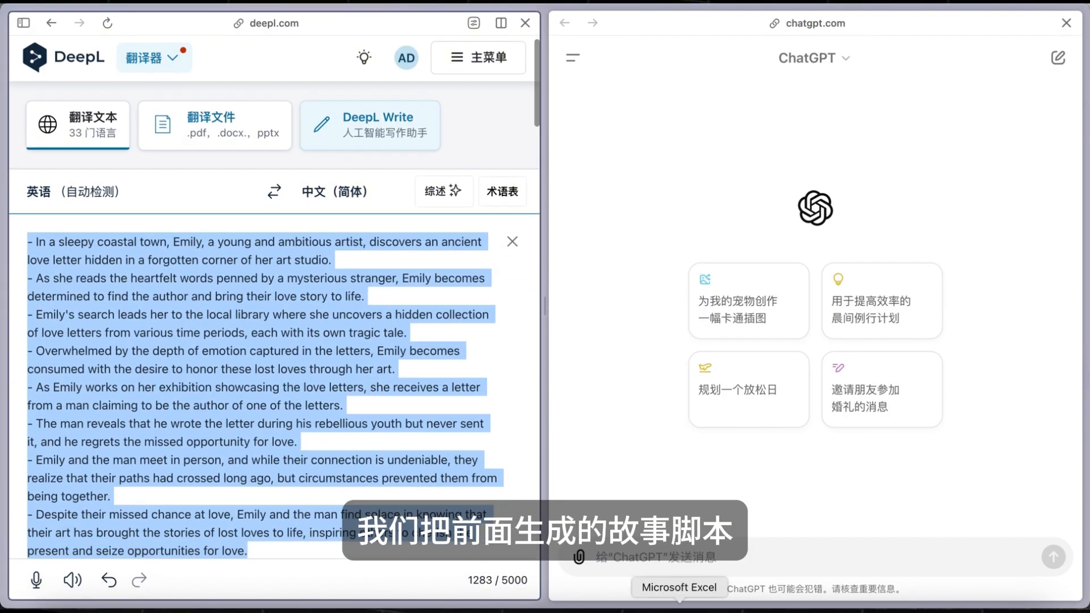
Switch to ChatGPT and ask it to summarize the copied story script as a narration of about one minute
click(681, 553)
text(把这篇内容zong)
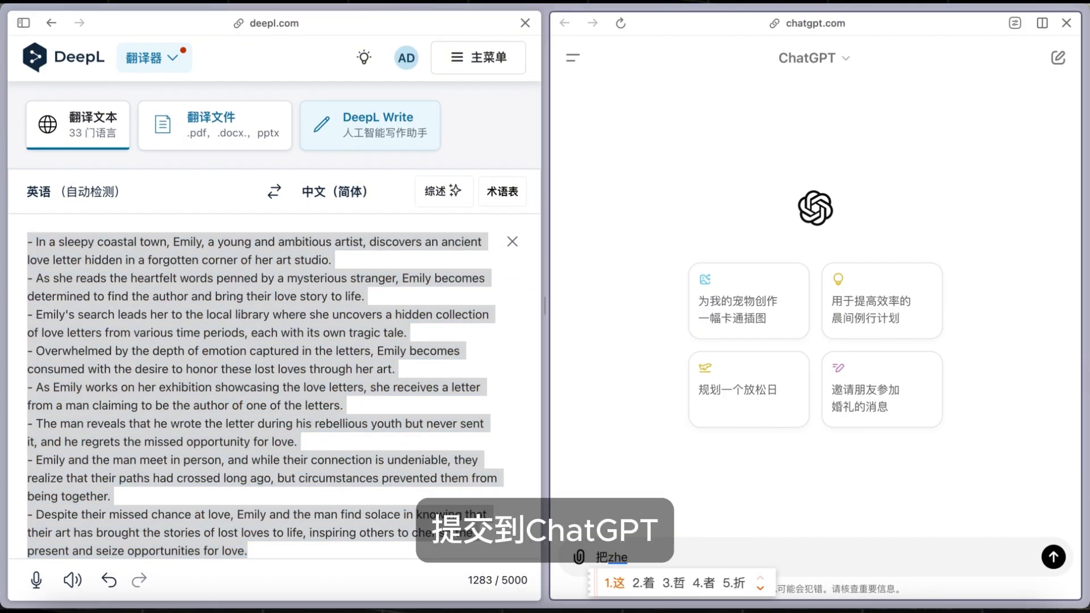
text(总结为一分钟的旁白)
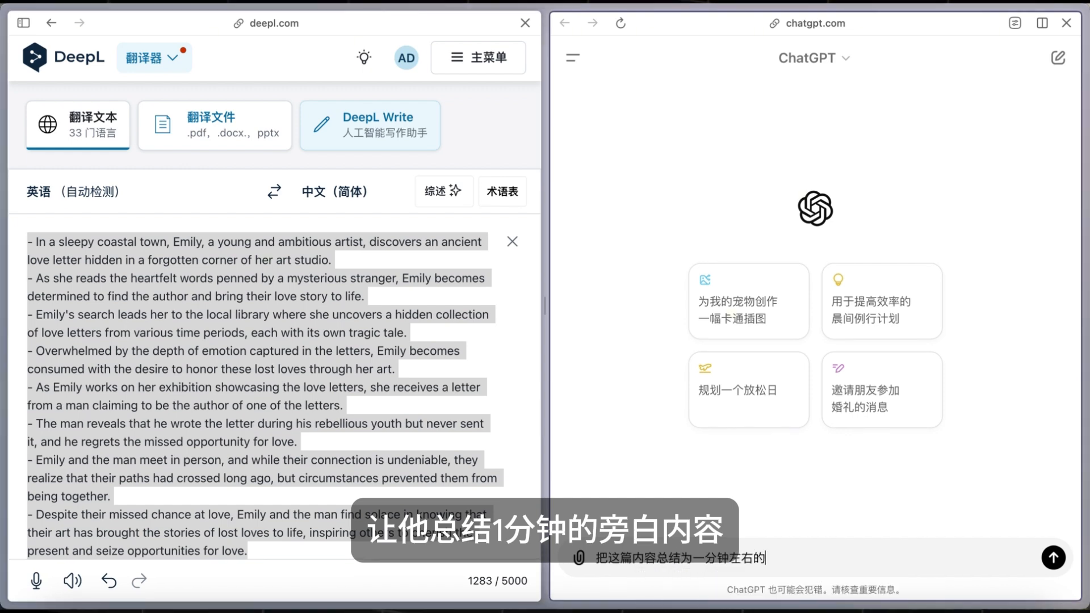
text(- In a sleepy coastal town, Emily, a young and ambitious artist, discovers an ancient love letter hidden in a forgotten corner of her art studio. - As she reads the heartfelt words penned by a mysterious stranger, Emily becomes determined to find the author and bring their love story to life. - Emily's search leads her to the local library where she uncovers a hidden collection of love letters from various time periods, each with its own tragic tale. - Overwhelmed by the depth of emotion captured in the letters, Emily becomes consumed with the desire to honor these lost loves through her art. - As Emily works on her exhibition showcasing the love letters, she receives a letter from a man claiming to be the author of one of the letters. - The man reveals that he wrote the letter during his rebellious youth but never sent it, and he regrets the missed opportunity for love. - Emily and the man meet in person, and while their connection is undeniable, they realize that their paths had crossed long ago, but circumstances prevented them from being together. - Despite their missed chance at love, Emily and the man find solace in knowing that their art has brought the stories of lost loves to life, inspiring others to cherish the present and seize opportunities for love.)
key(Return)
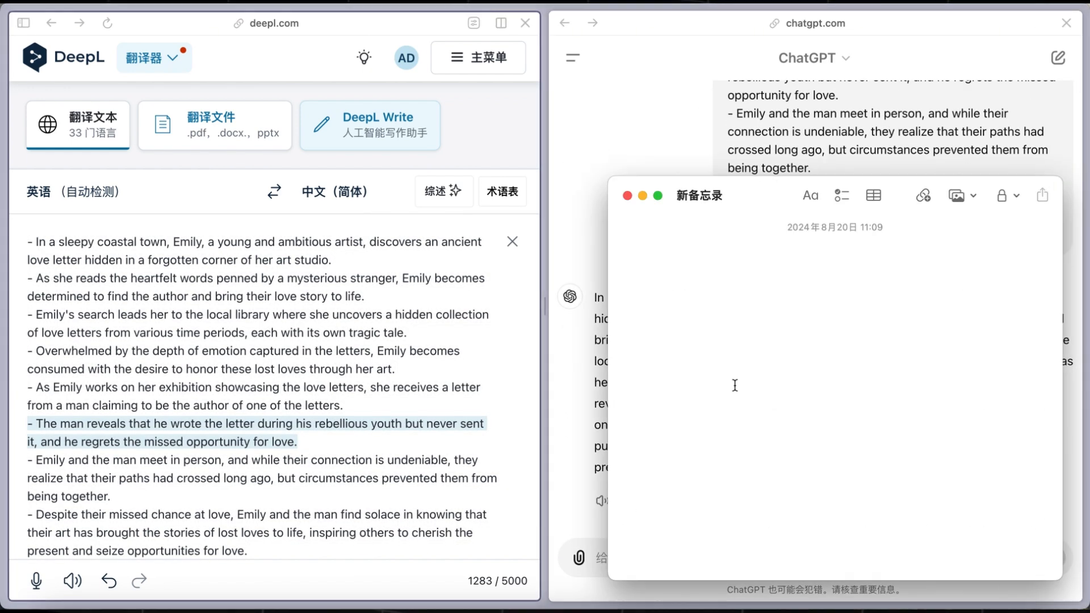
Save the English narration in a new note and ask ChatGPT for the Chinese version (中文)
text(In a quiet coastal town, Emily, a young artist, stumbles upon an ancient love letter hidden in her studio. Moved by the heartfelt words, she sets out to find the author and bring their story to life. Her search uncovers a treasure trove of tragic love letters in the local library, inspiring her to create an art exhibition that honors these lost loves. Just as her work nears completion, a man claiming to be the letter's author contacts her, revealing a missed chance at love from his youth. Though they realize their paths had once crossed, it’s too late for them. However, their connection rekindles a shared purpose: through Emily’s art, the stories of lost love inspire others to cherish the present and seize opportunities for love.)
text(中文)
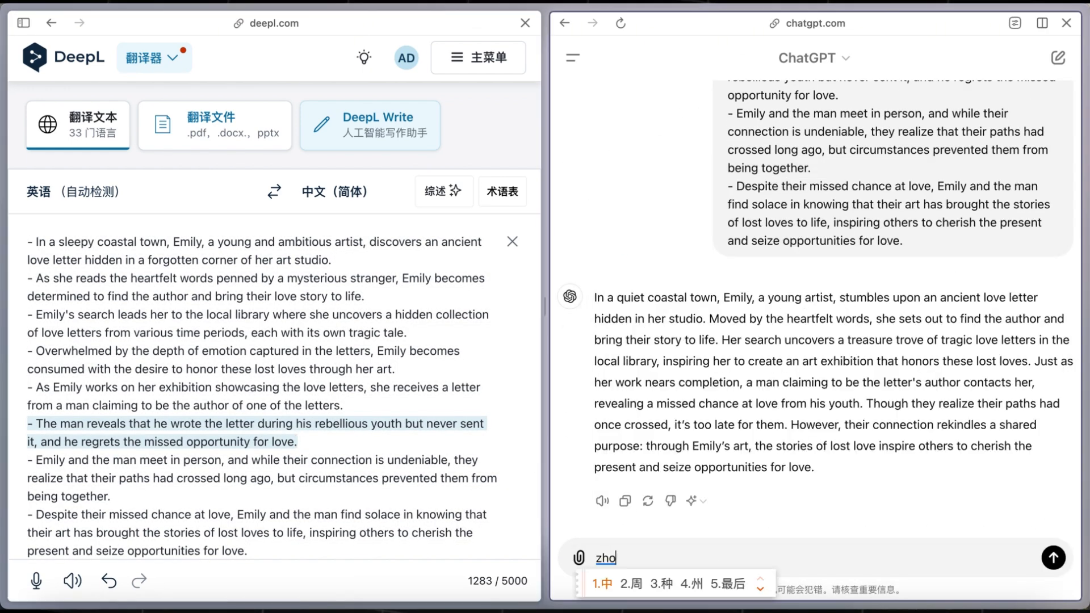
key(Return)
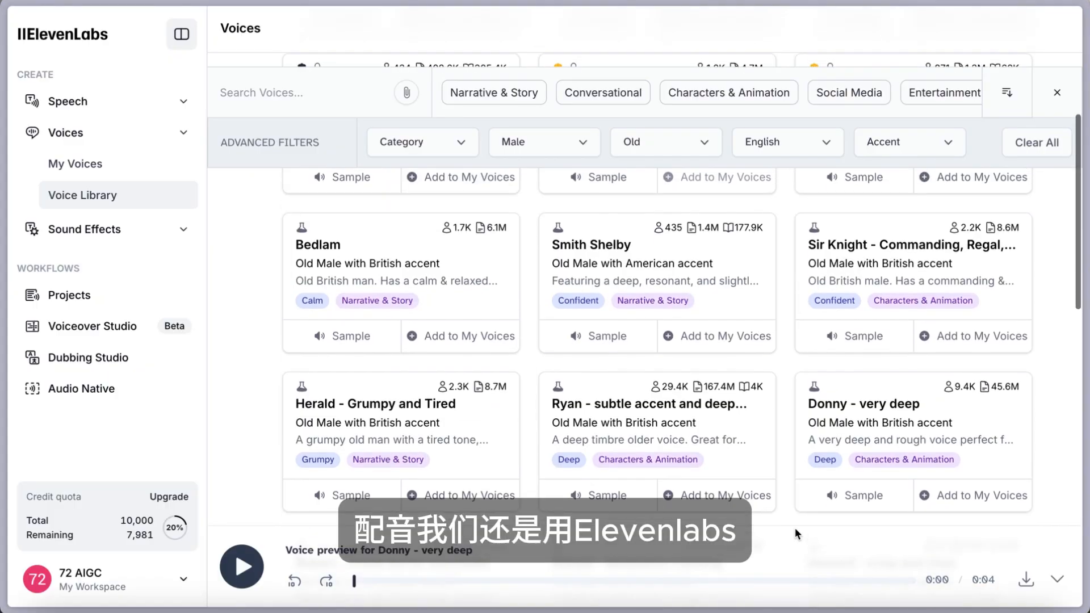
In the ElevenLabs Voice Library, find the voice "Donny - very deep" and add it to My Voices
scroll(795, 527, down, 2)
scroll(795, 527, down, 2)
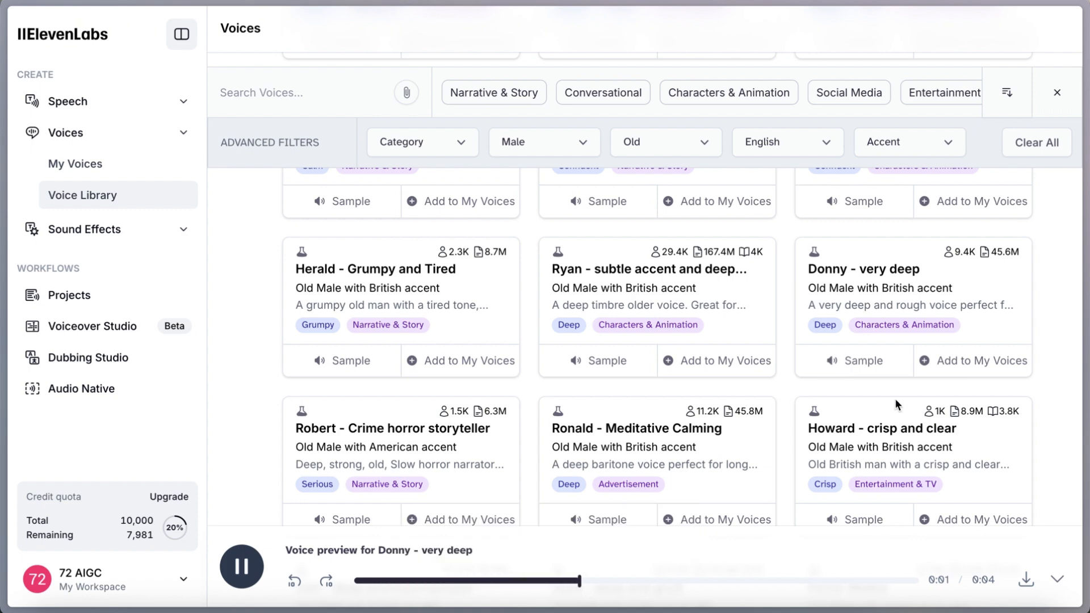
click(955, 361)
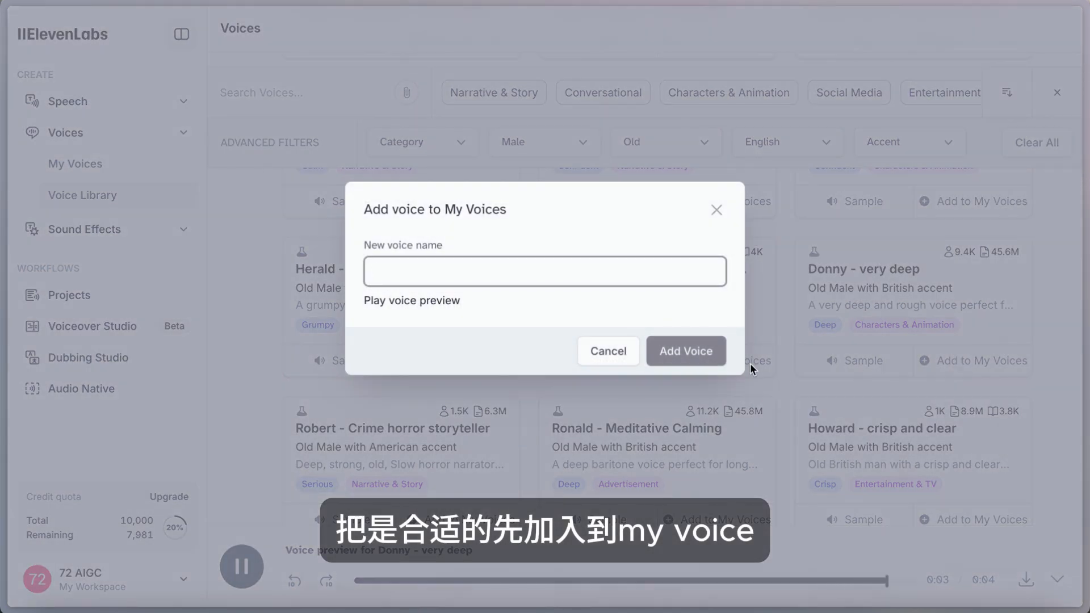
click(689, 351)
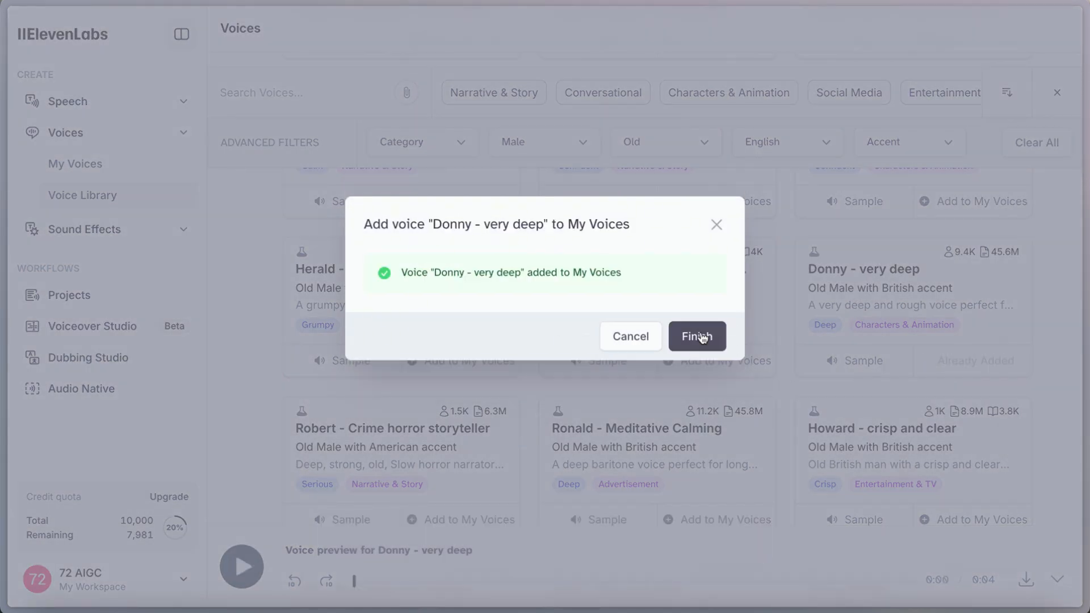
click(702, 338)
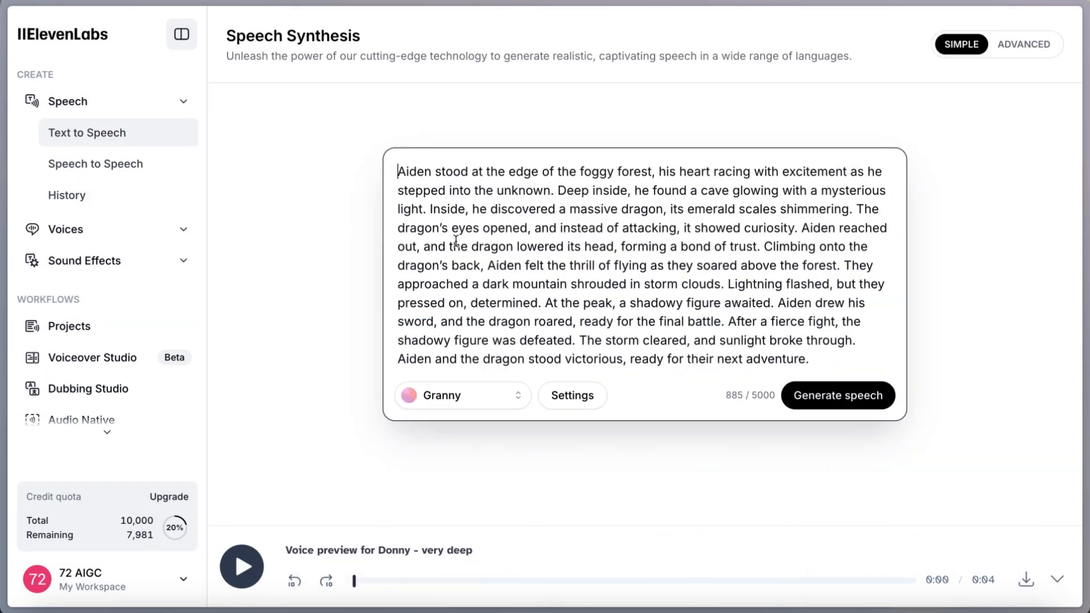
Replace the old text in Text to Speech with the English narration copied from the note
key(ctrl+a)
key(BackSpace)
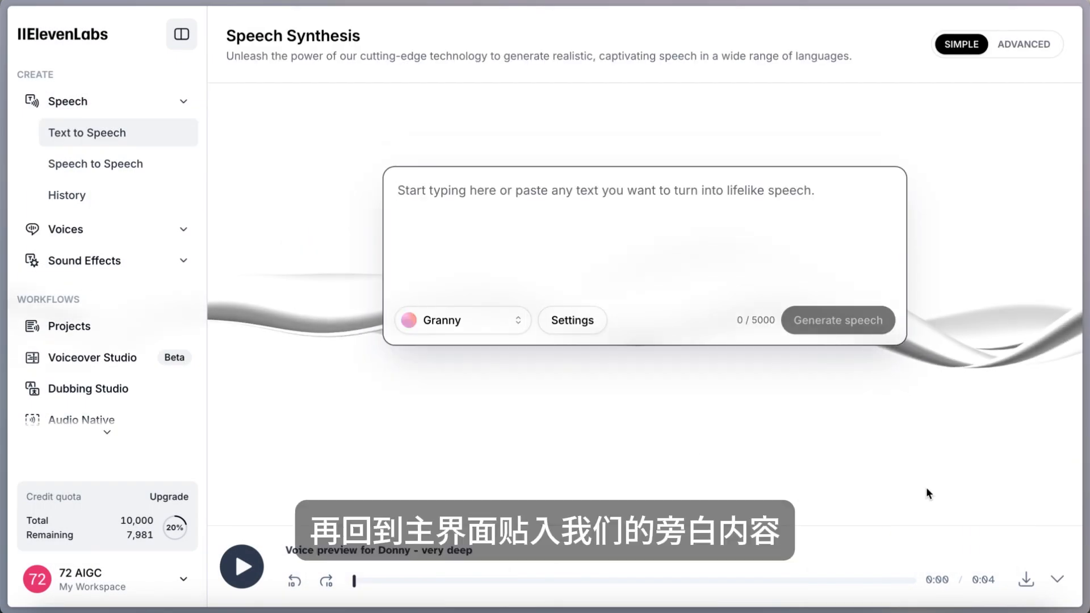
key(super+Tab)
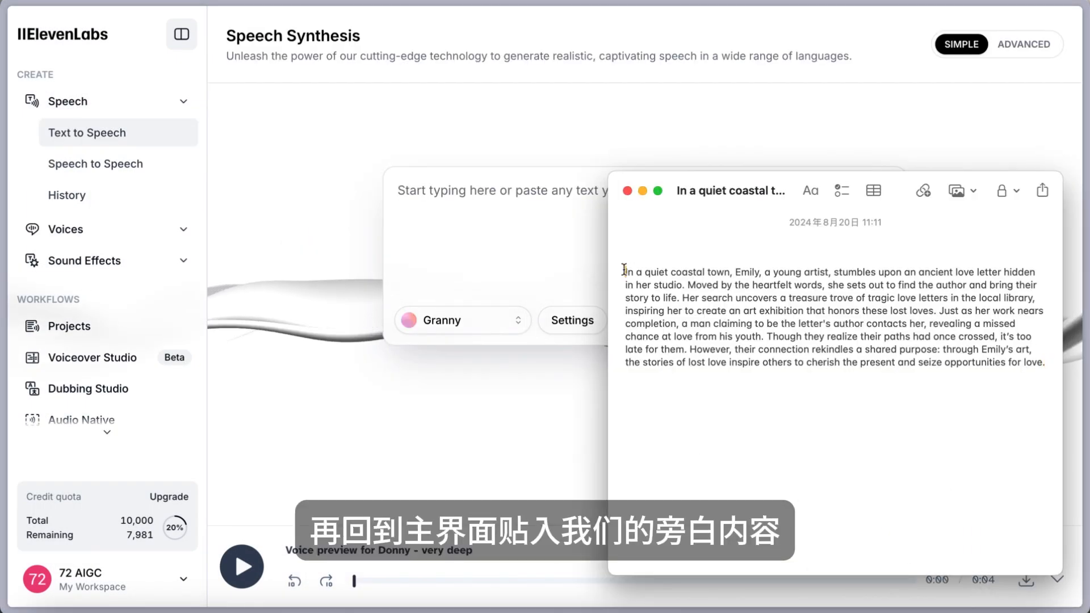
drag(624, 271, 1033, 394)
key(super+c)
click(426, 221)
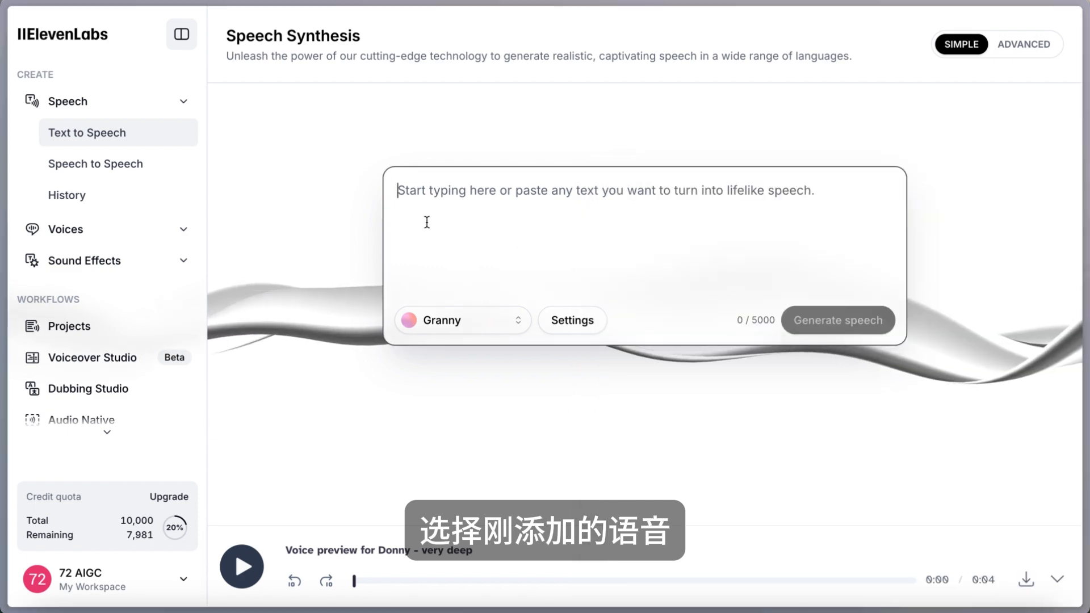
key(super+v)
Generate the speech with the "Donny - very deep" voice and download the audio
click(471, 368)
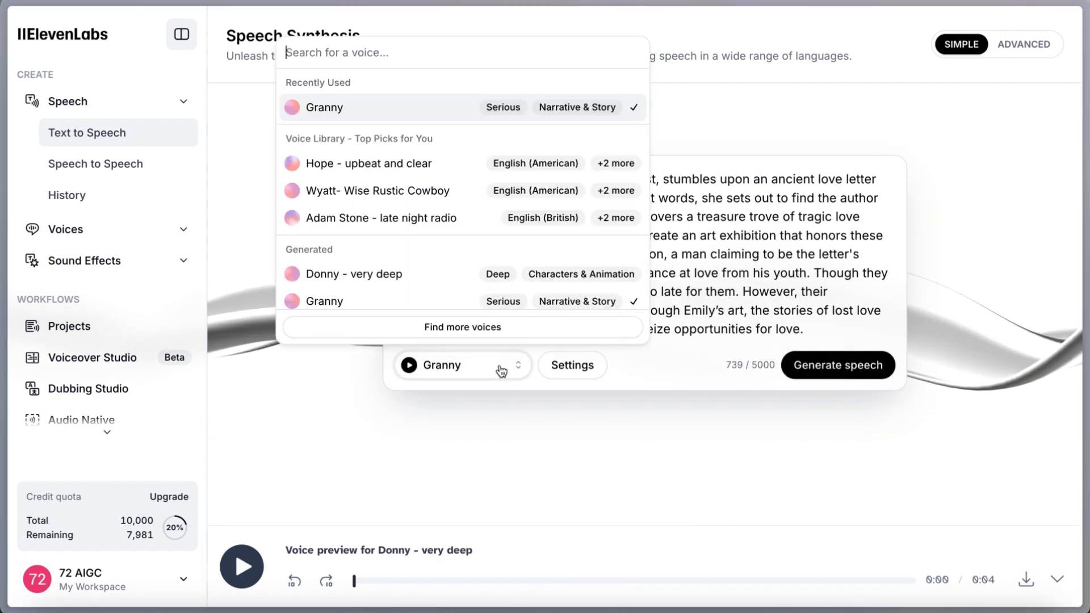
click(379, 267)
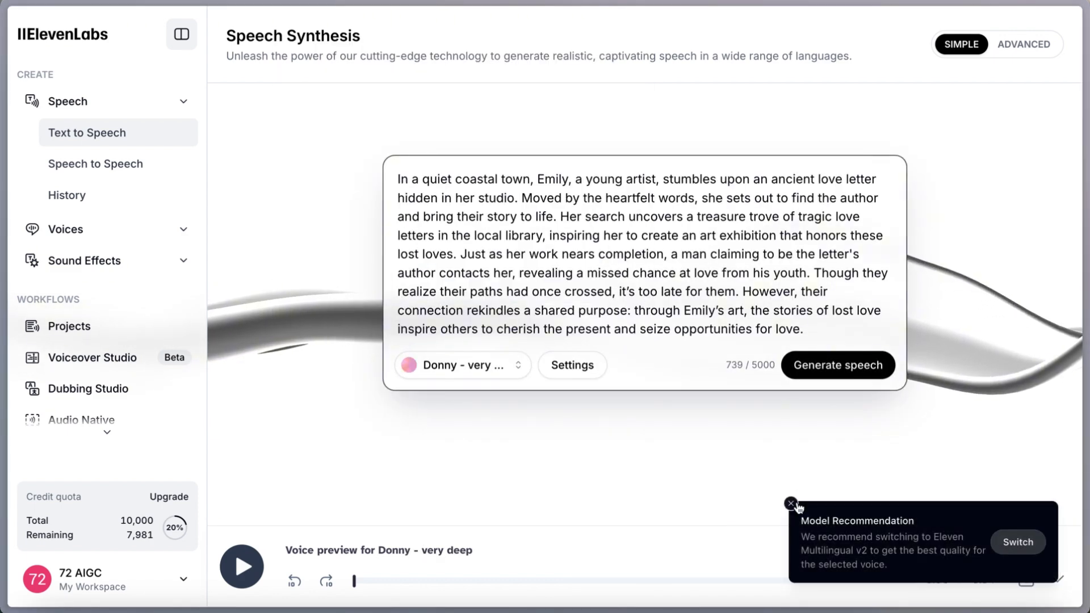
click(828, 368)
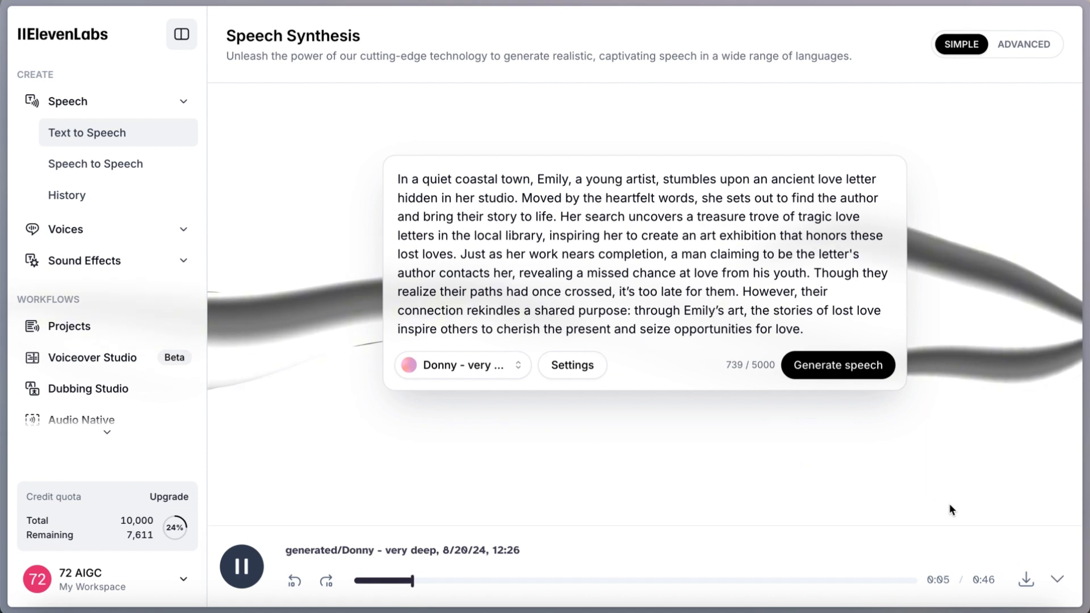
click(1025, 576)
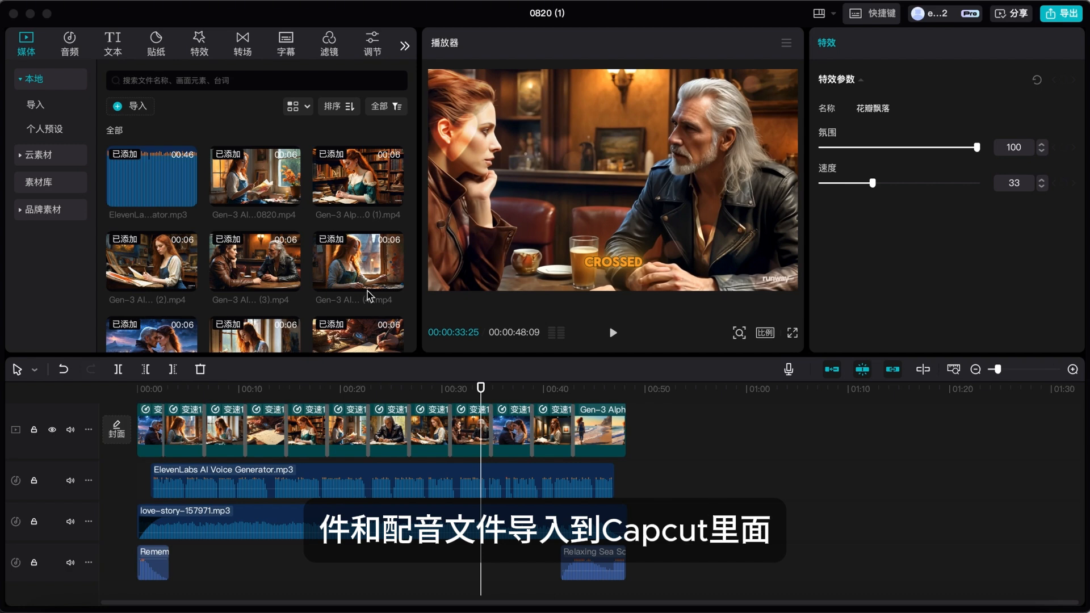
Switch to CapCut and look through the imported scene clips, narration audio and love-story music in the project media
scroll(368, 296, down, 3)
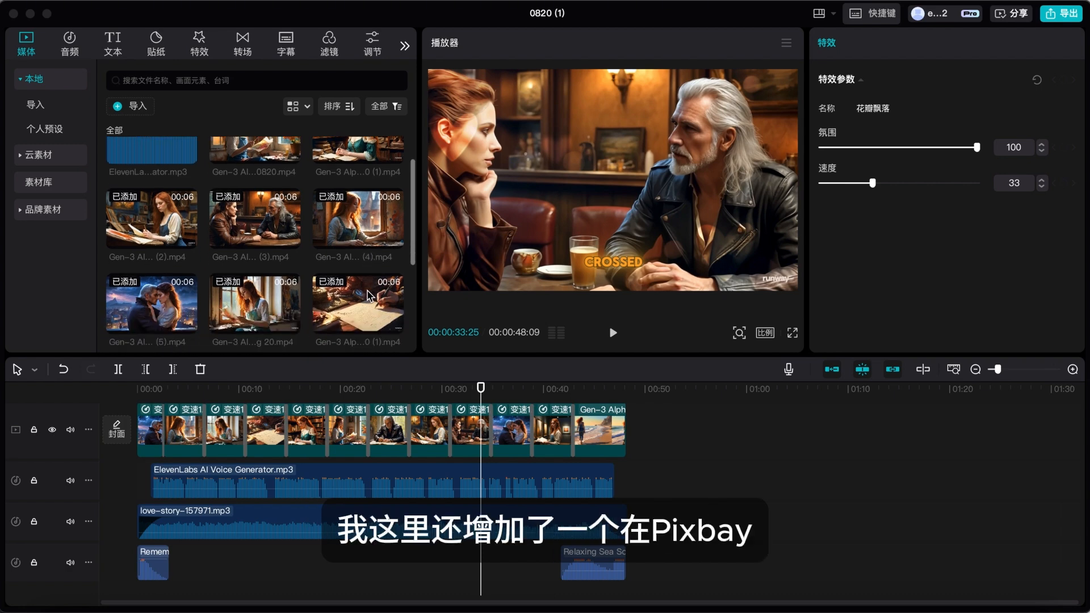
scroll(368, 295, down, 6)
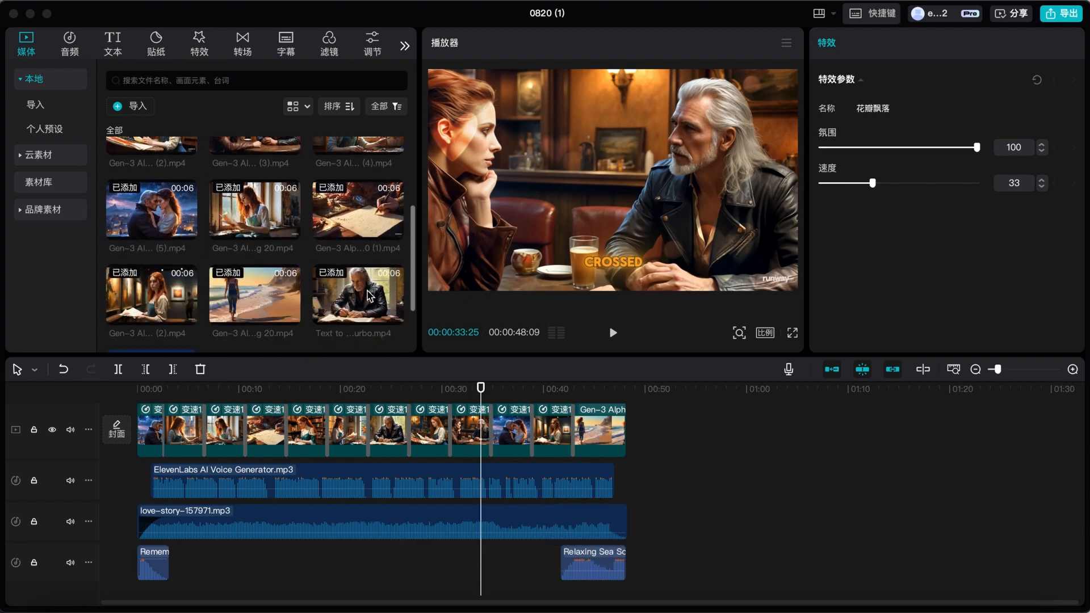
scroll(371, 295, down, 1)
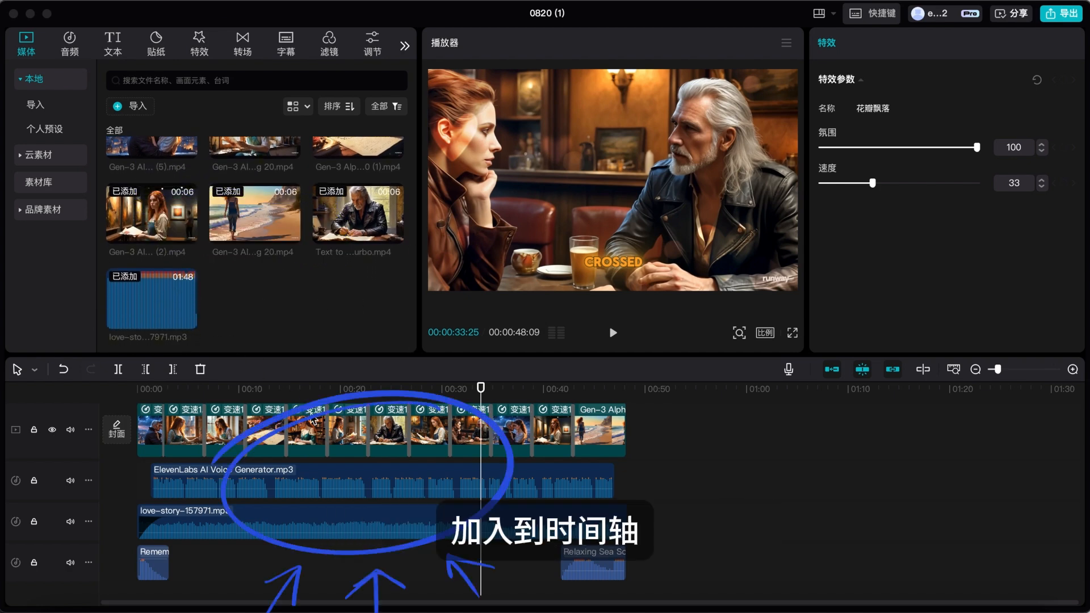
Inspect the timeline's scene clips, narration and background music tracks, and the transition settings between two neighbouring clips
click(655, 433)
drag(319, 440, 156, 429)
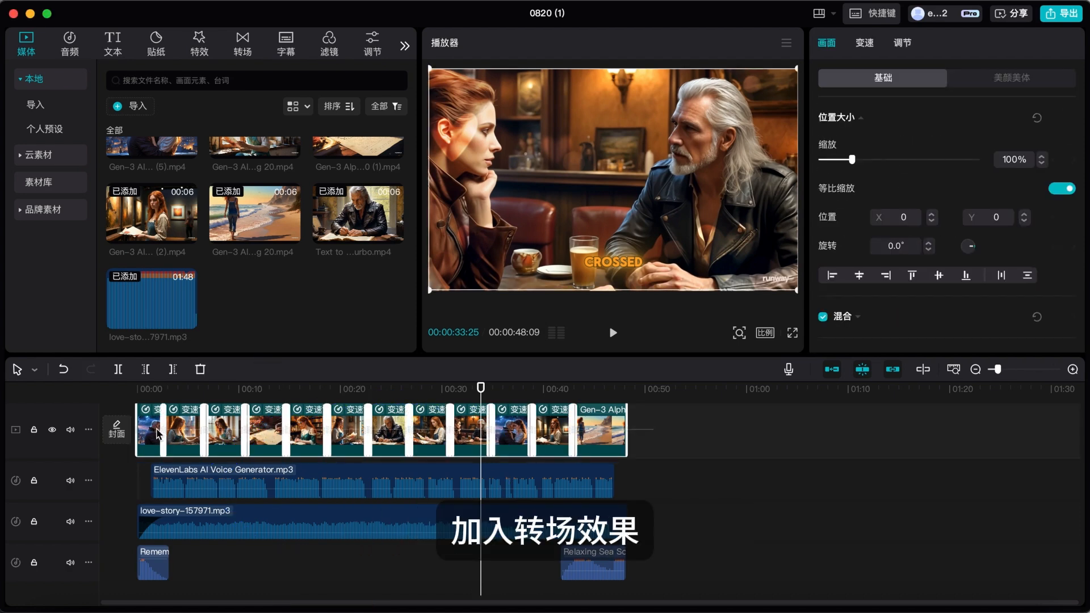
click(576, 480)
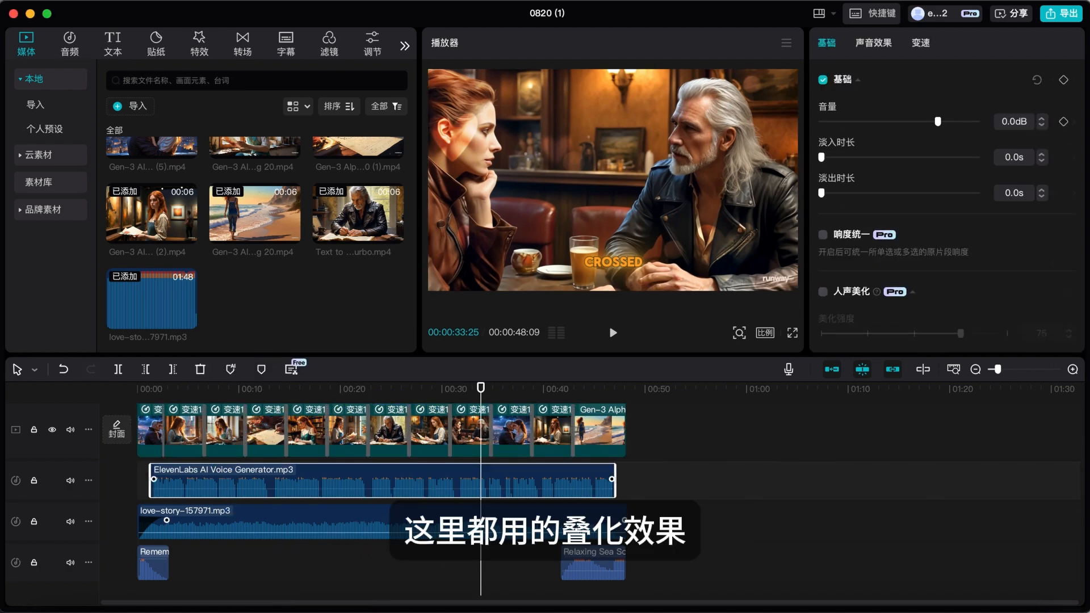
click(572, 519)
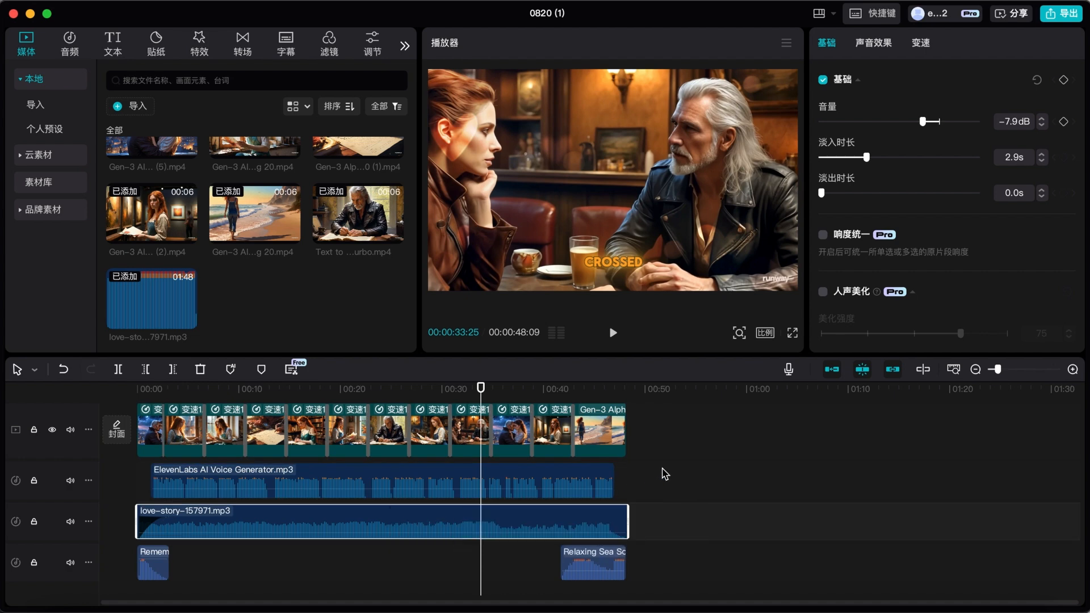
click(452, 431)
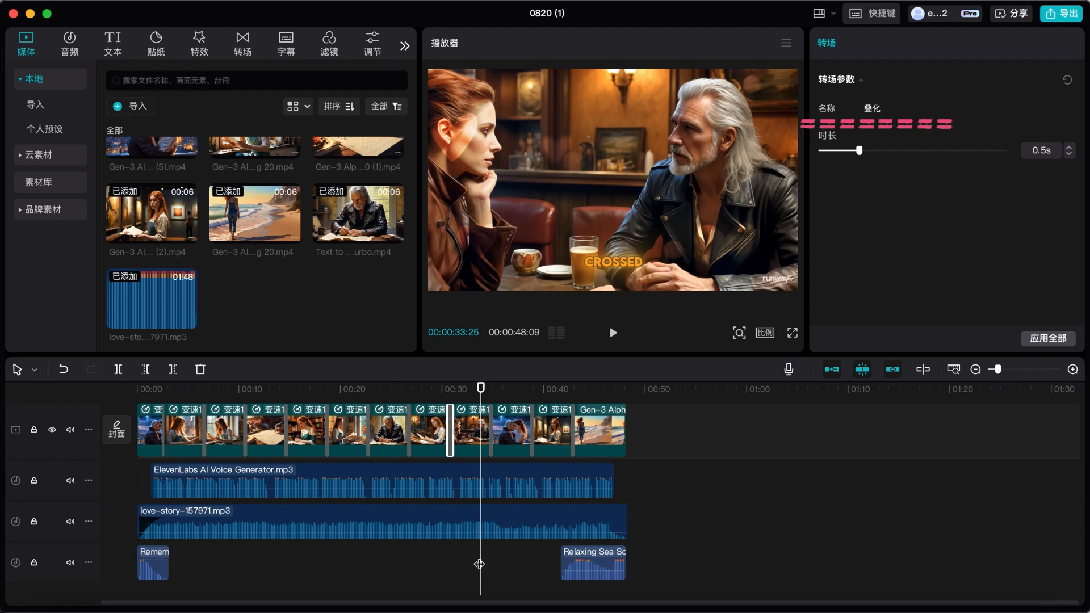
mouse_move(480, 564)
mouse_down()
mouse_move(448, 562)
mouse_move(466, 558)
mouse_up()
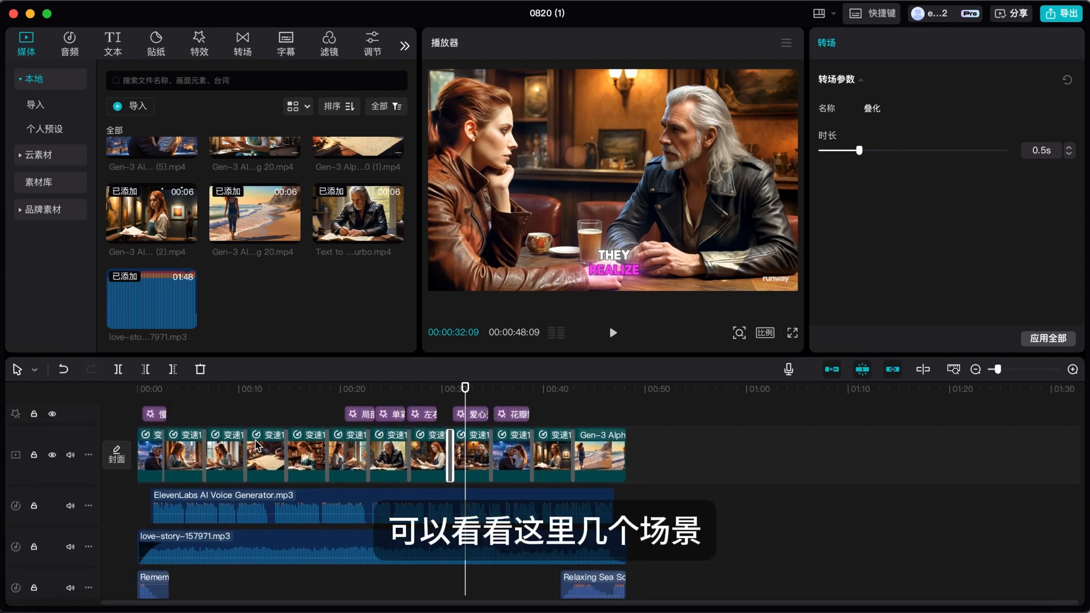
Inspect the settings of each video effect on the timeline, from the opening scene's 慢门拖影 to 花瓣飘落, and return to the start
click(159, 414)
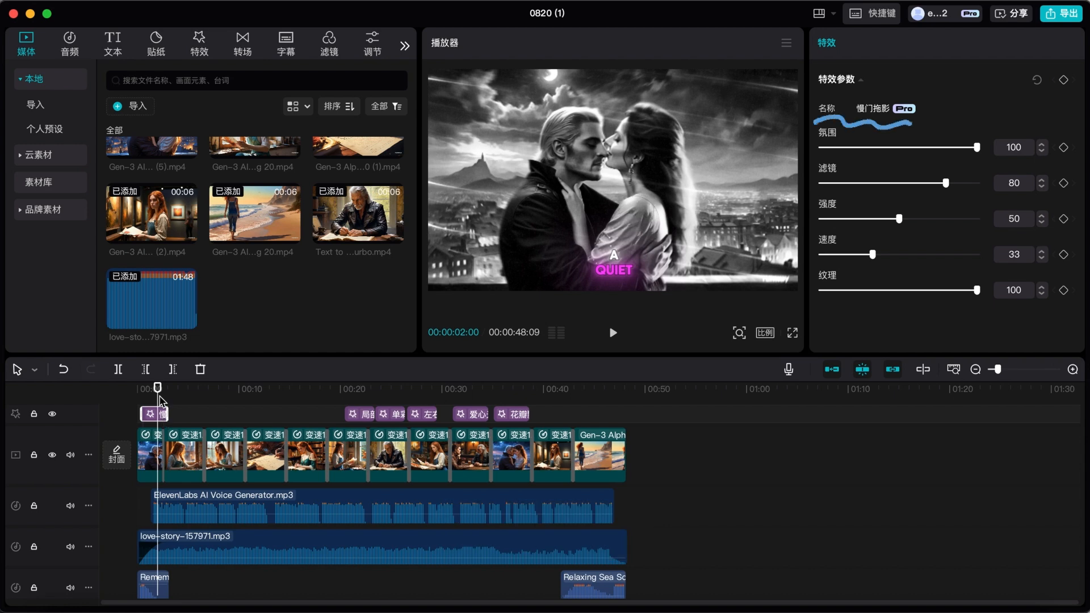
drag(160, 400, 471, 404)
click(362, 414)
click(392, 415)
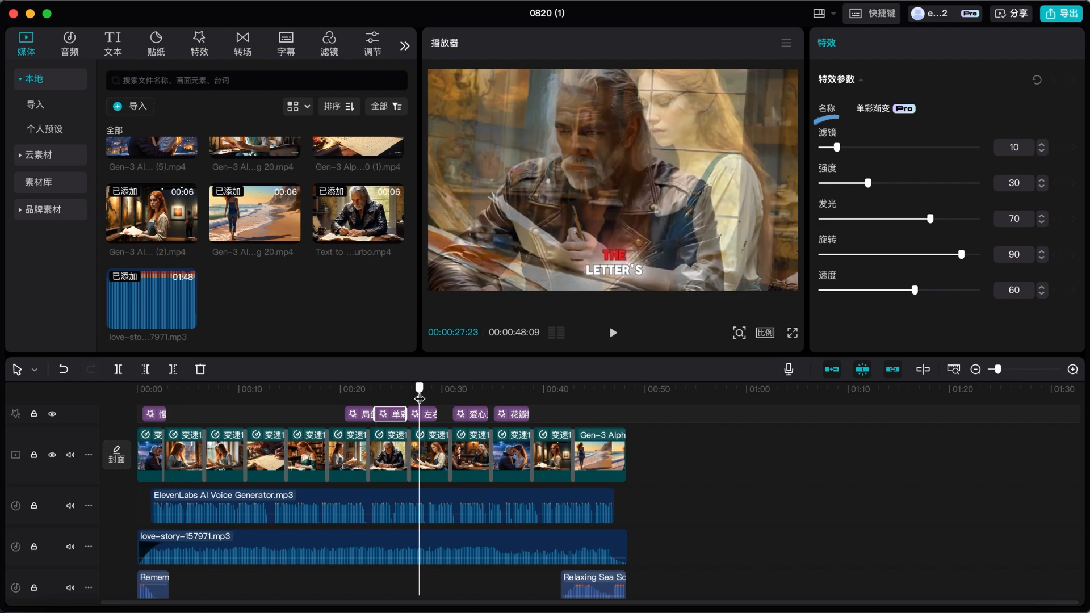
click(427, 414)
click(482, 417)
click(514, 415)
click(516, 402)
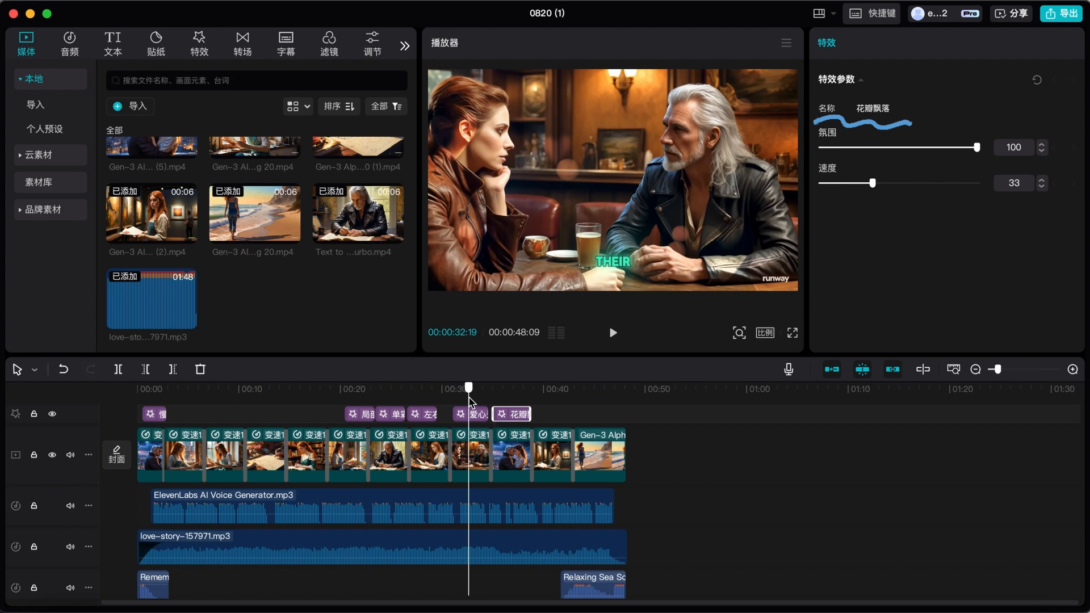
drag(470, 400, 126, 408)
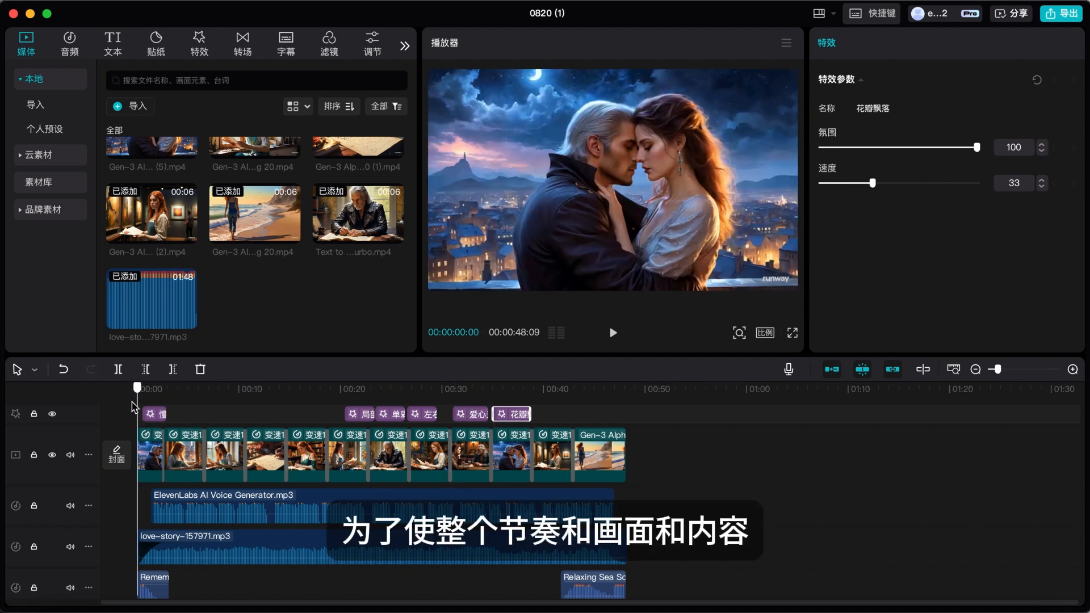
click(141, 86)
text(s)
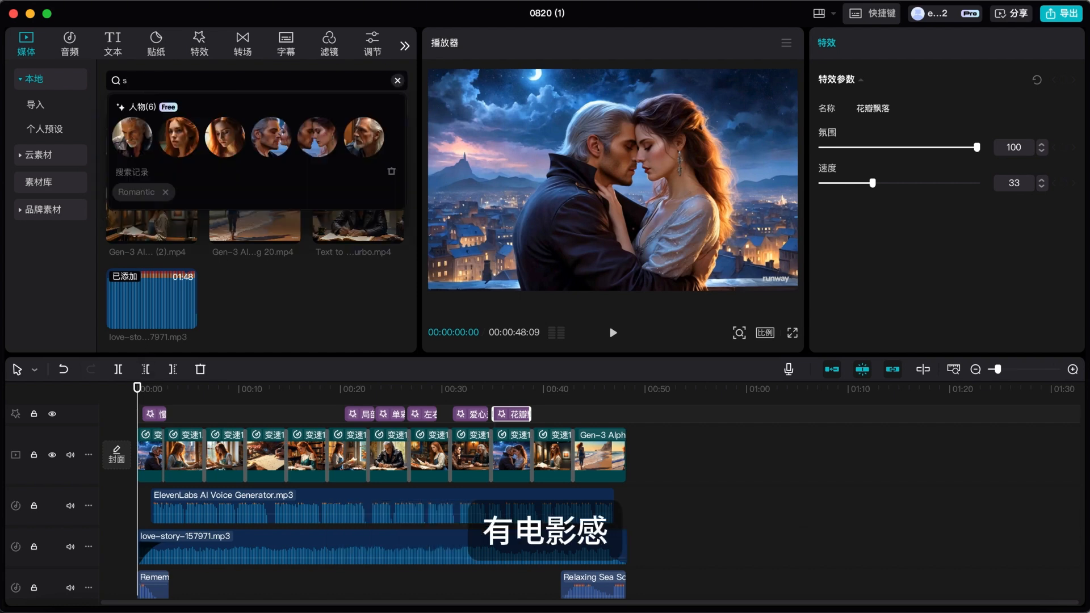
key(BackSpace)
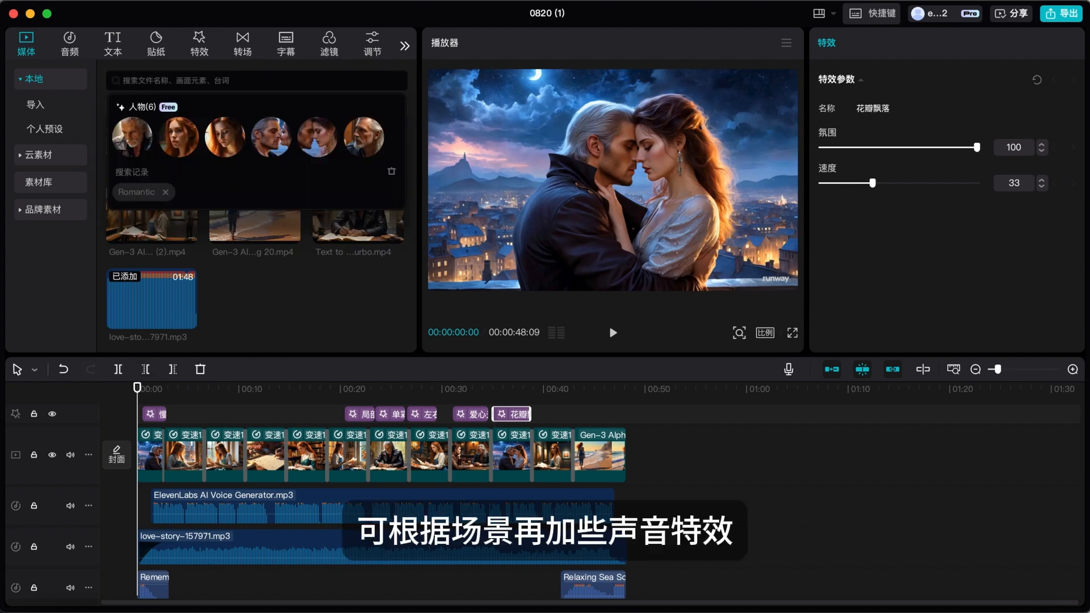
Search the music library for "remembering woosh", preview the "Remembering woosh" sound, and play the opening scene that uses it
click(70, 50)
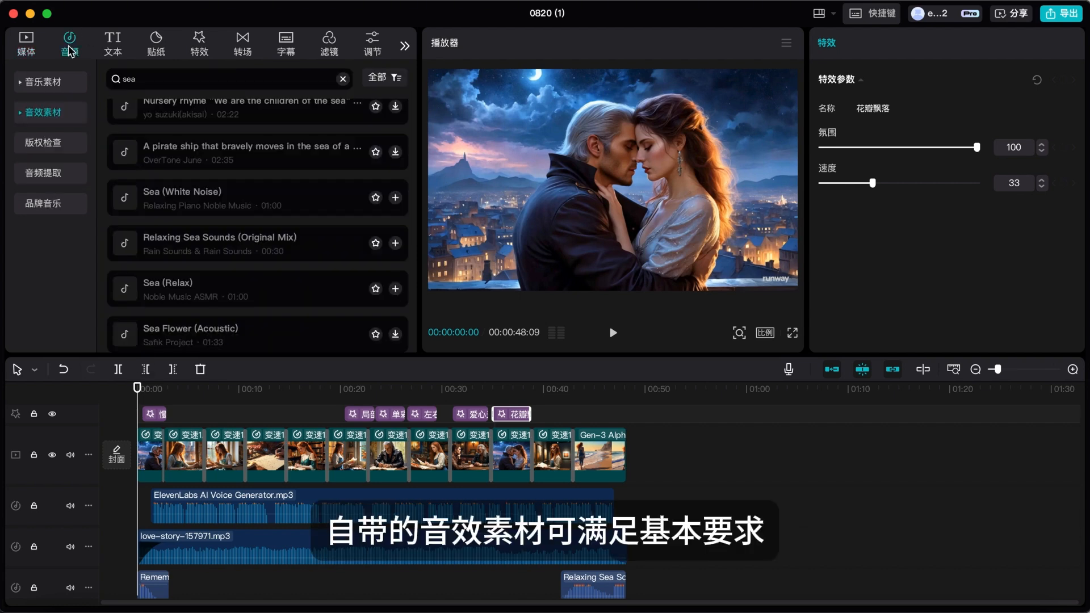
click(85, 83)
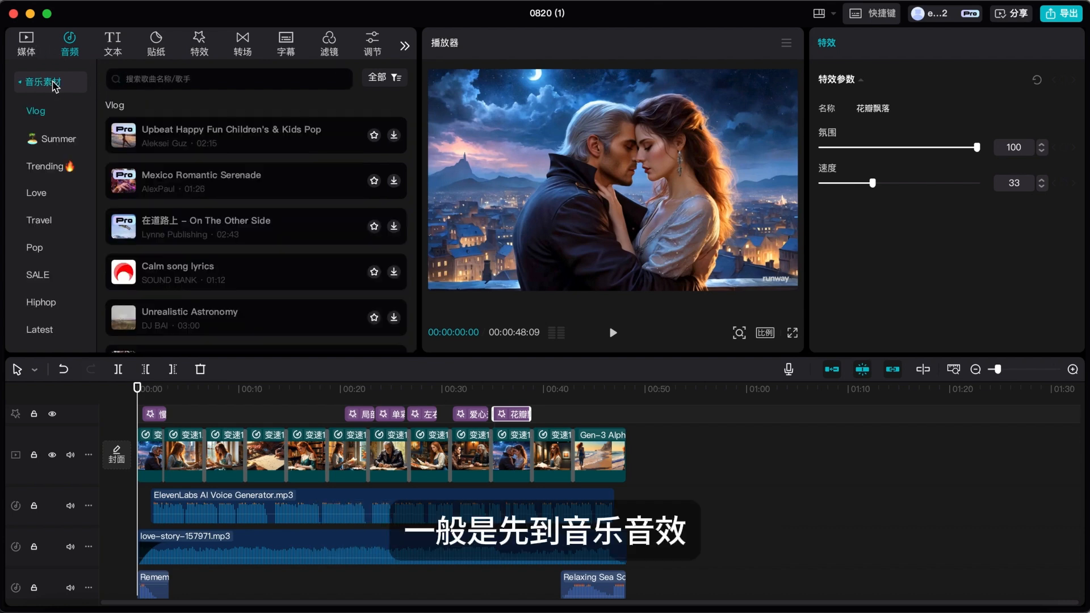
click(156, 76)
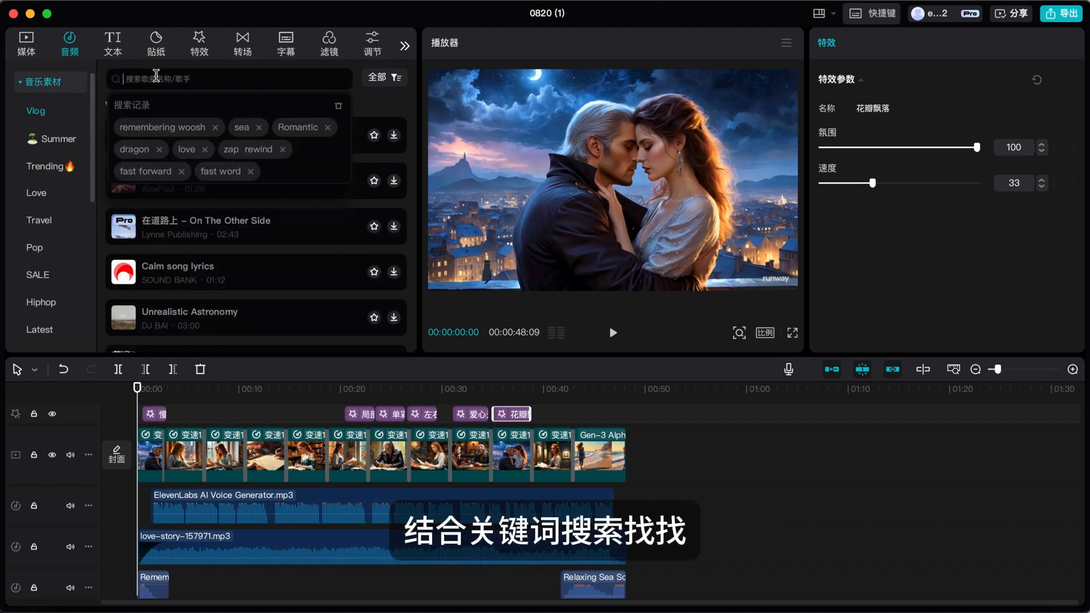
click(156, 128)
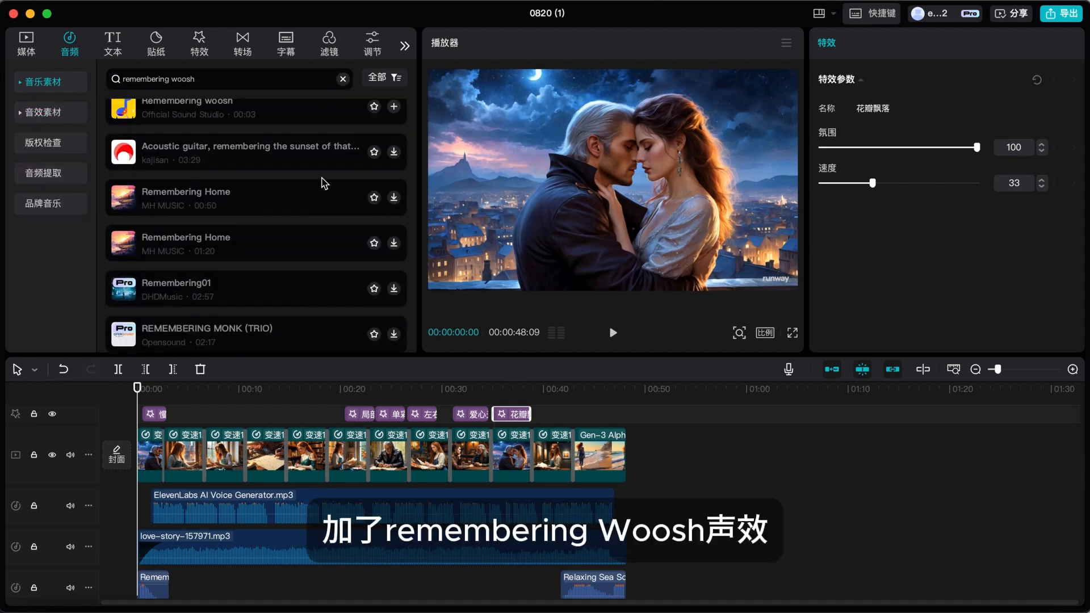
scroll(246, 161, up, 1)
click(213, 127)
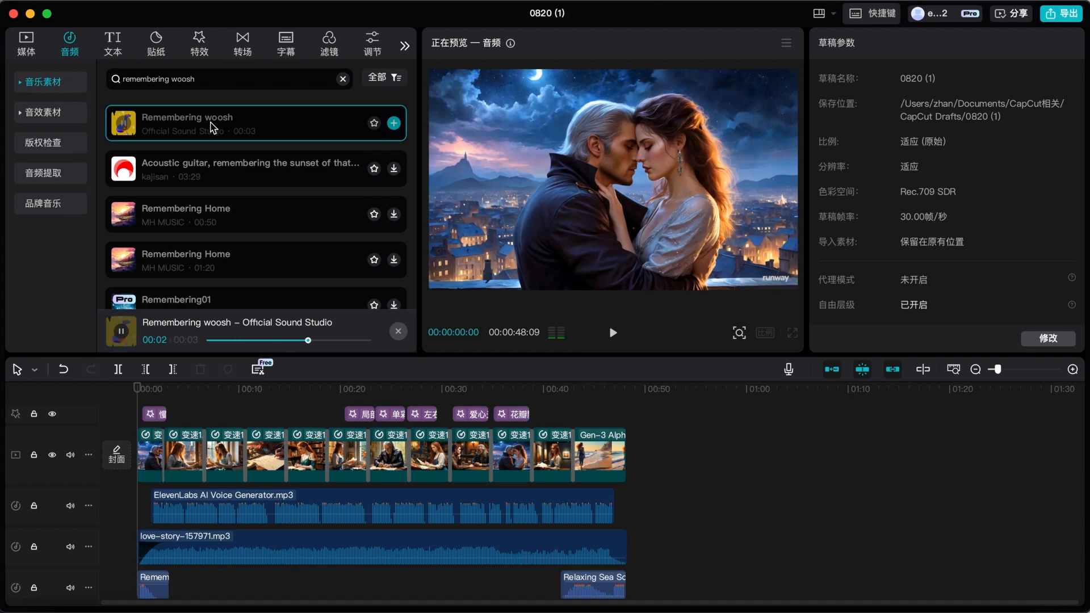
click(612, 333)
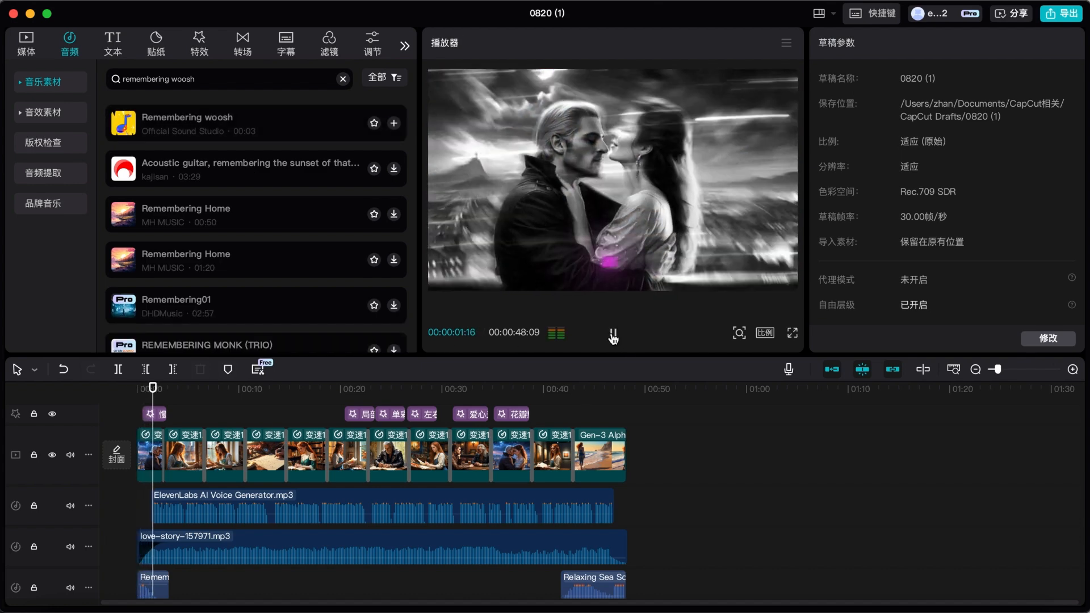
click(613, 335)
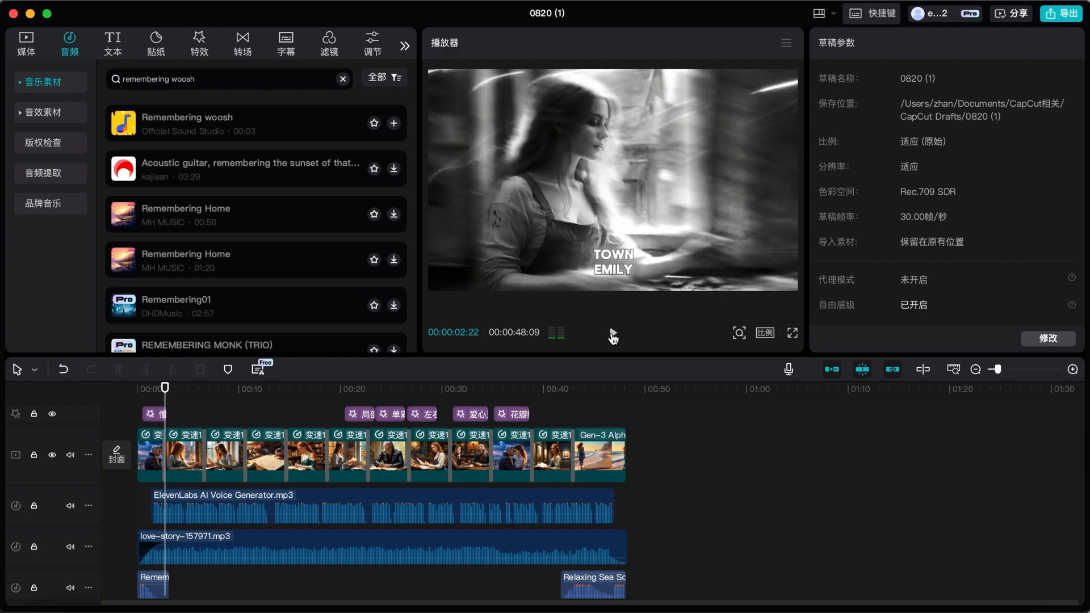
Search the sound effects for "sea", preview "Relaxing Sea Sounds (Original Mix)", and play the final beach scene with its sea audio
click(560, 585)
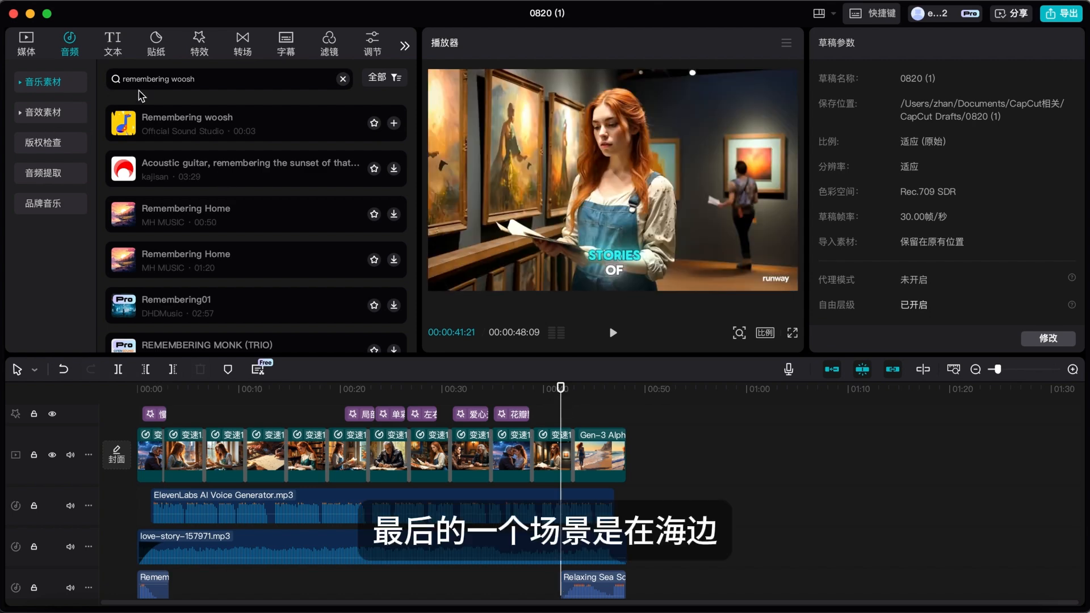
click(178, 81)
text(sea)
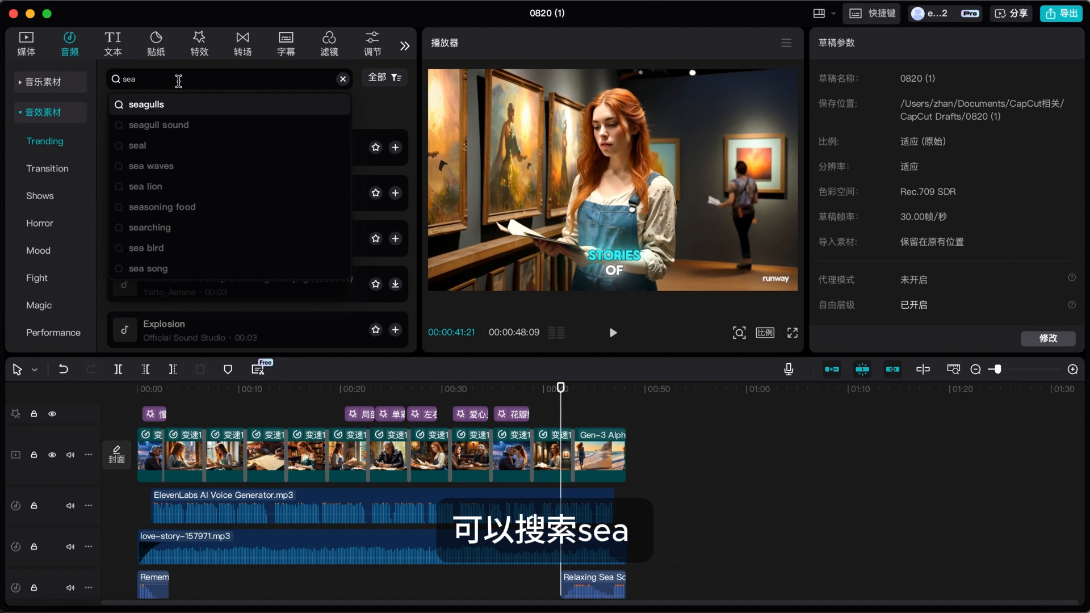
key(Return)
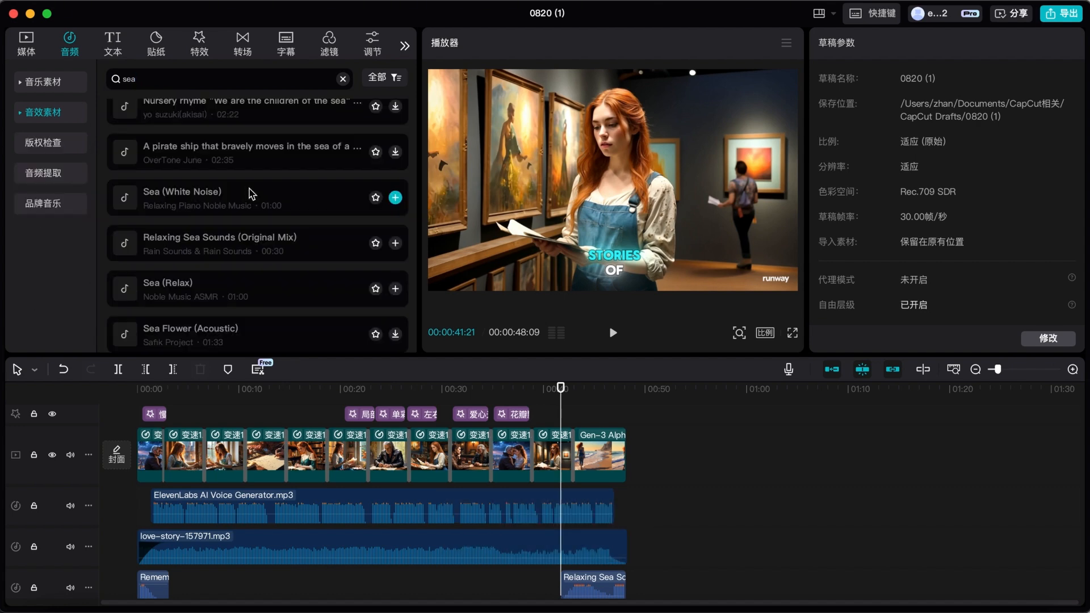
click(254, 244)
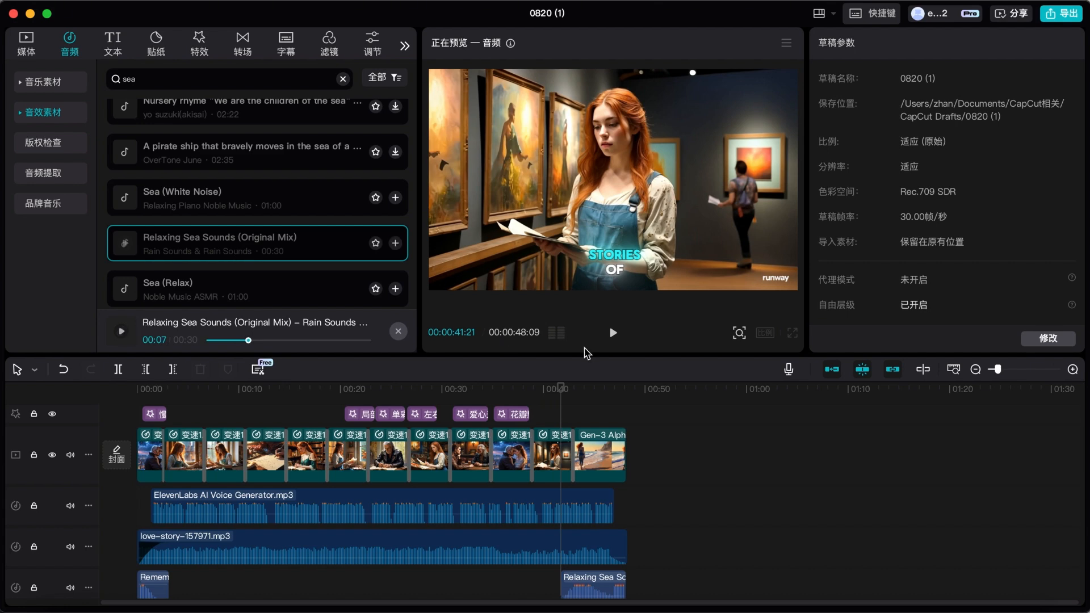
click(615, 336)
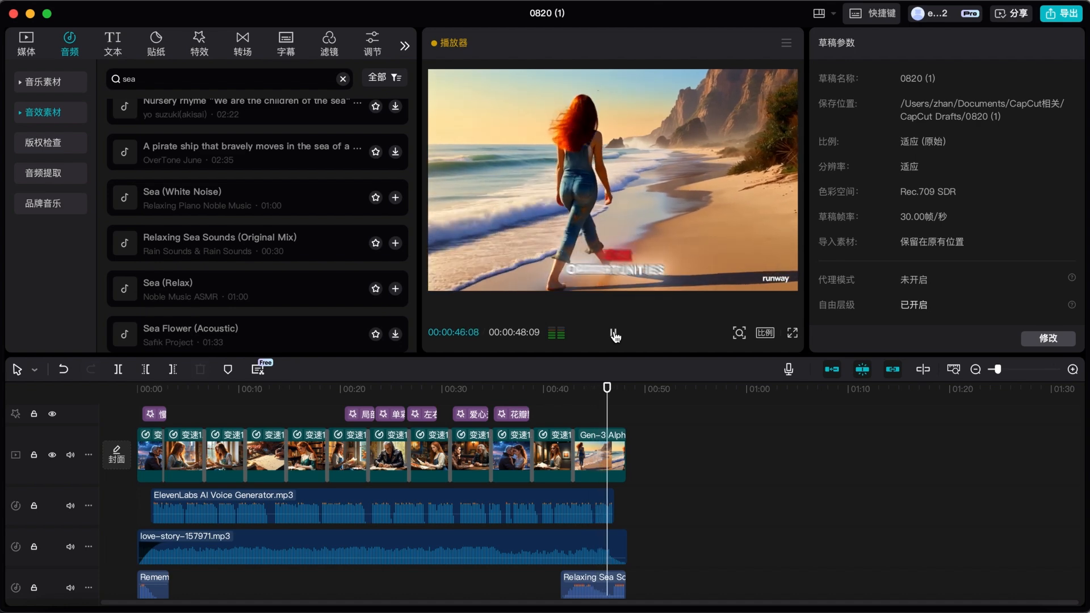
click(615, 335)
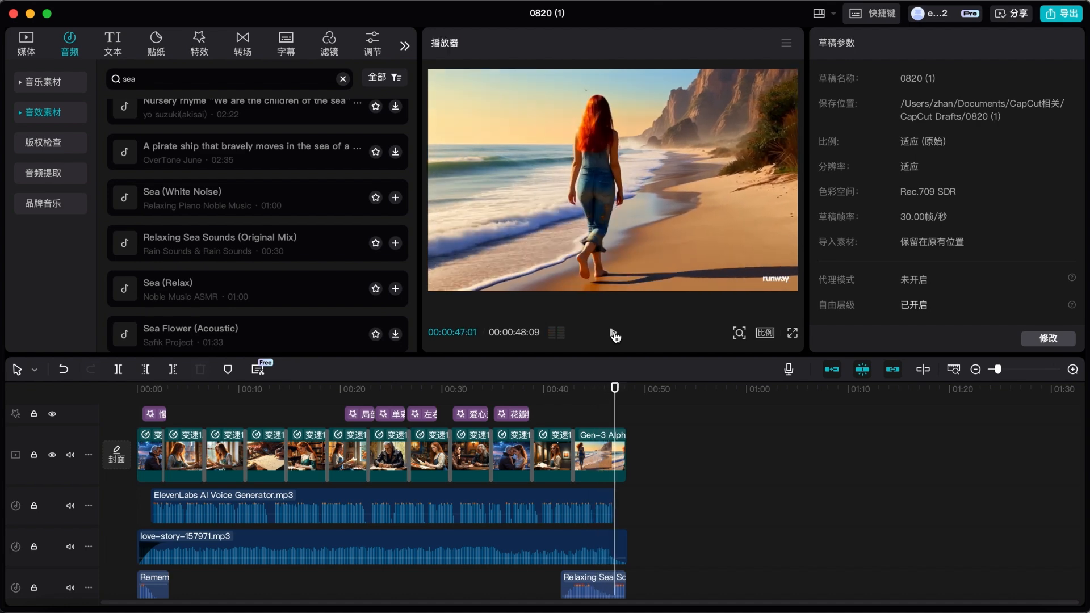
Select the caption starting with "she" near 10 seconds and browse the text templates available for the captions
click(253, 578)
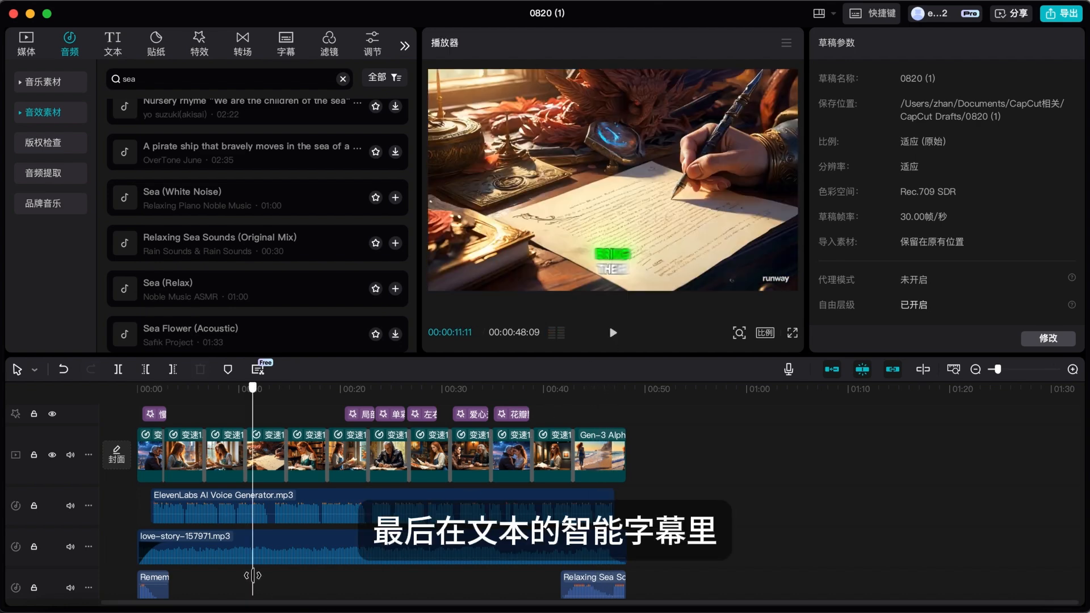
drag(253, 576, 238, 584)
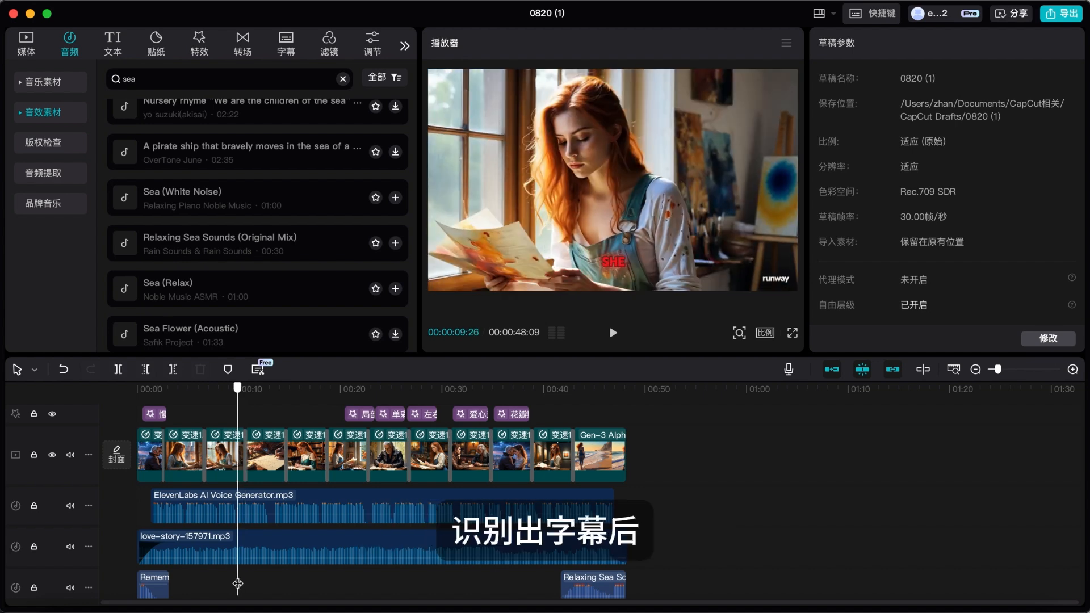
scroll(304, 533, up, 3)
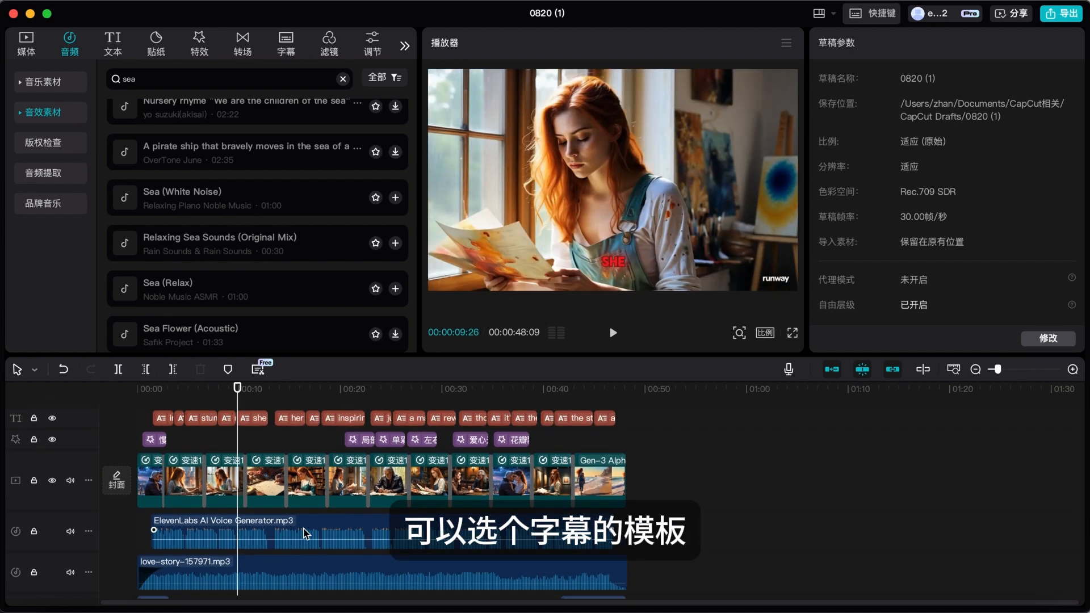
click(257, 425)
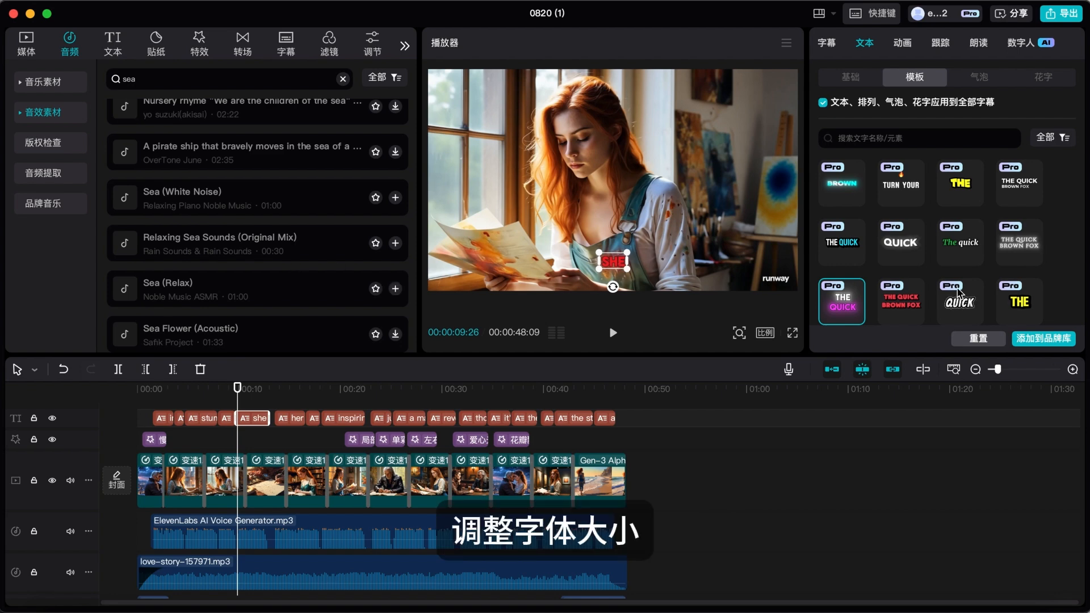
scroll(958, 292, down, 2)
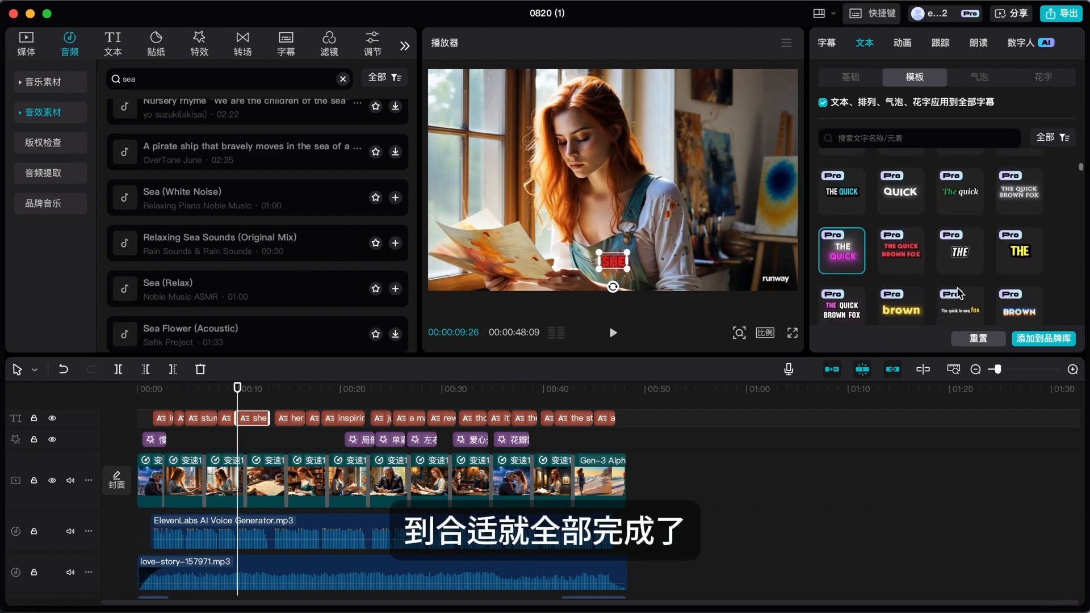
scroll(958, 293, up, 1)
Play the finished video from the beginning to review it with captions, effects and audio
drag(237, 389, 110, 402)
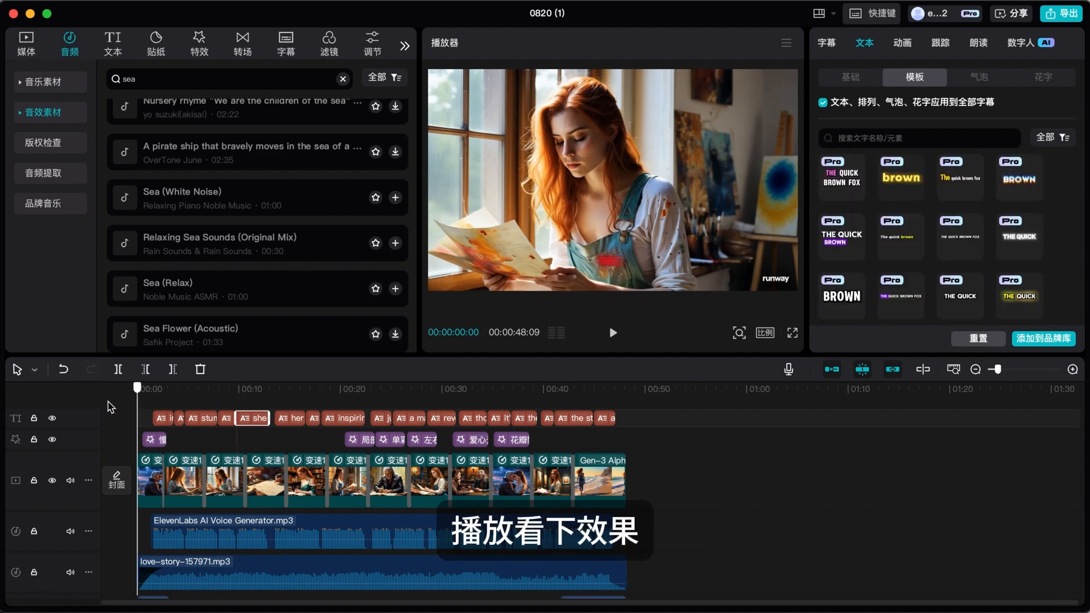
click(615, 334)
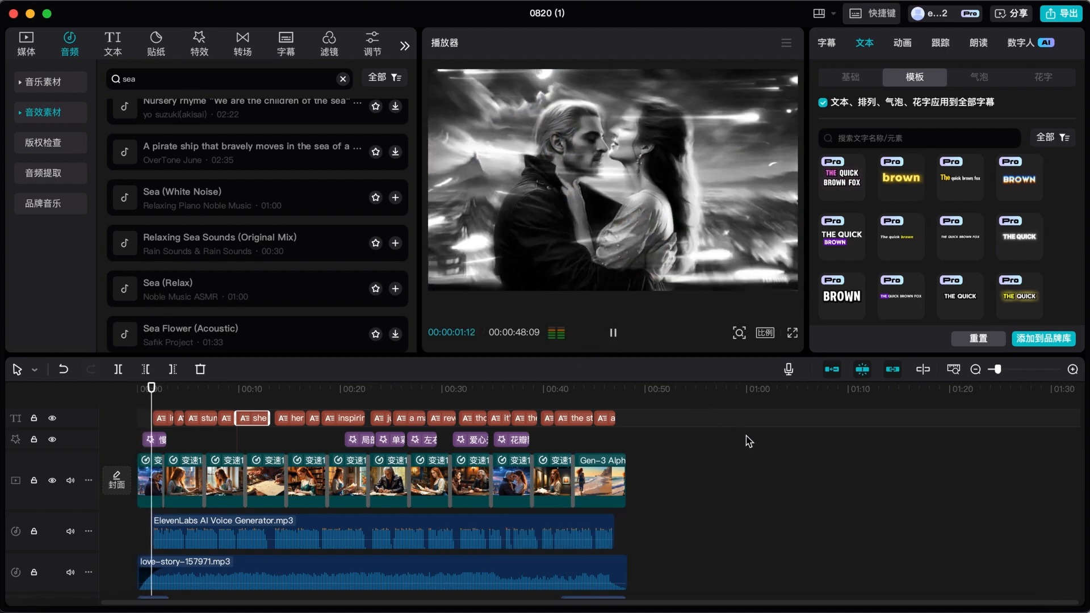